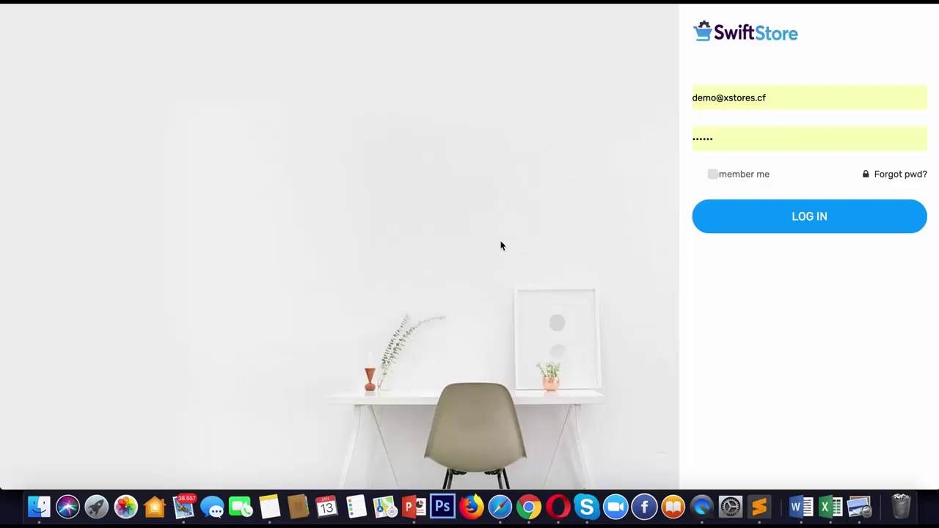
# Log in to the SwiftStore account with the account email and password.
pyautogui.click(787, 222)
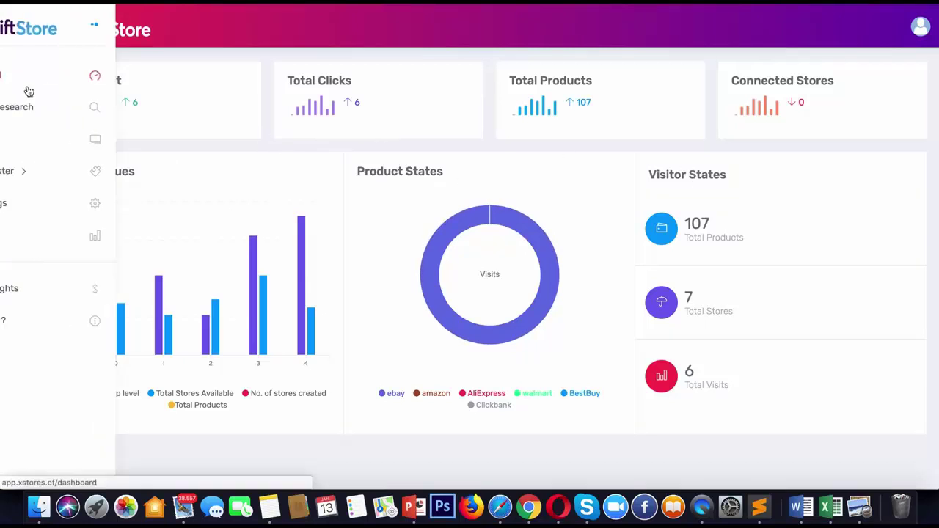
pyautogui.moveTo(49, 108)
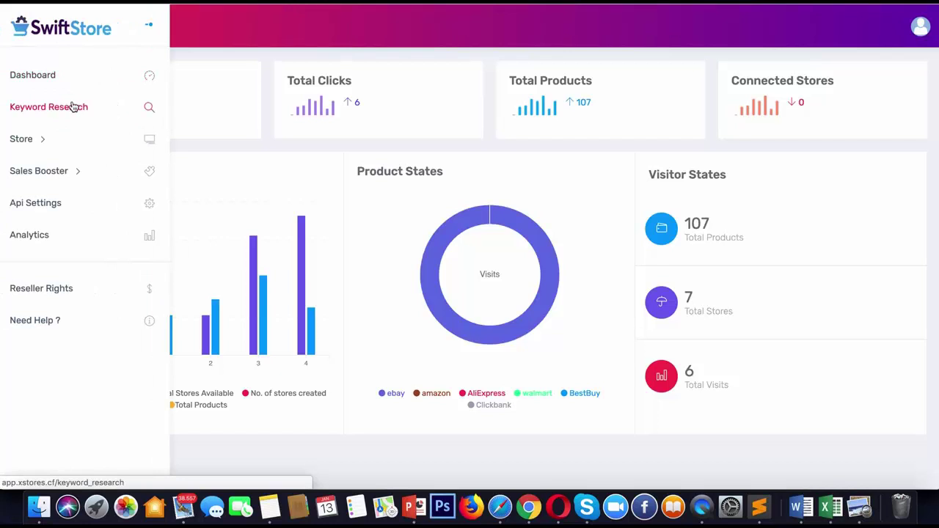
# Search Keyword Research for 'iphone' and copy the 'iphone xs' suggestion.
pyautogui.click(83, 110)
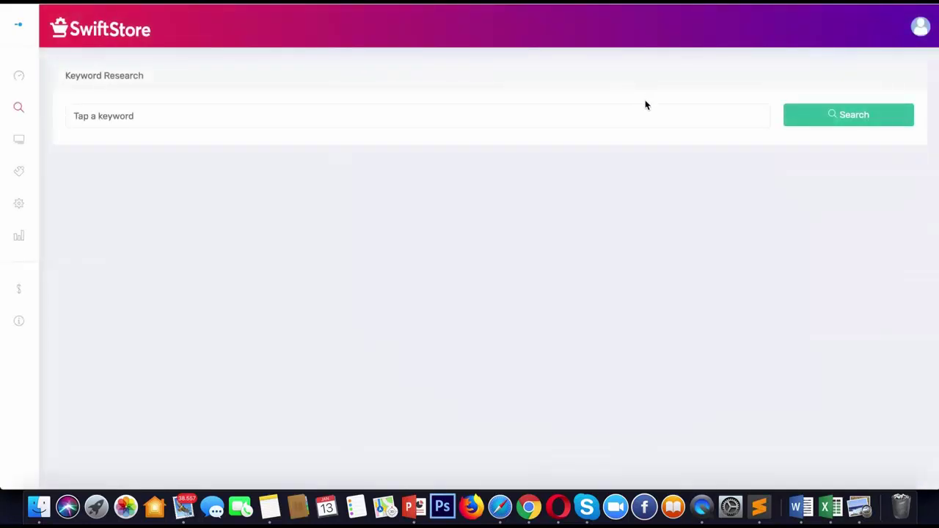
pyautogui.click(500, 108)
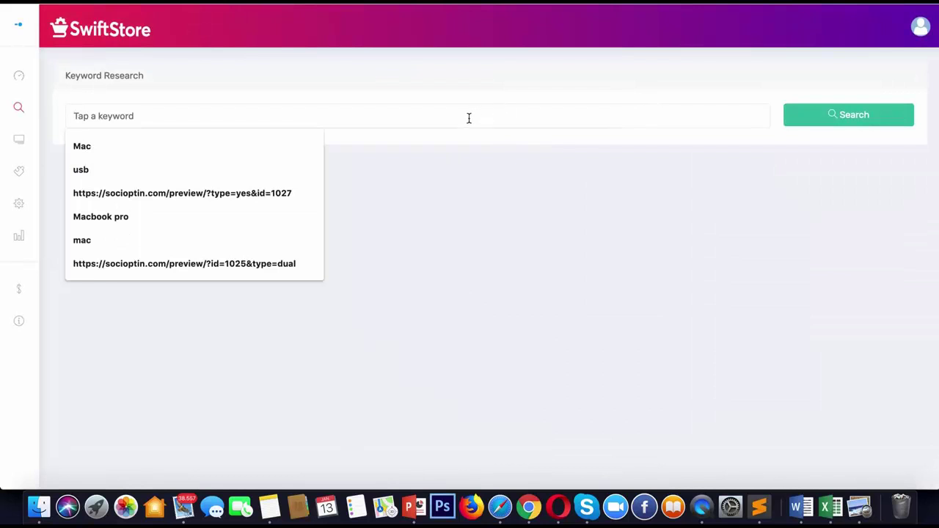
pyautogui.write('iphon')
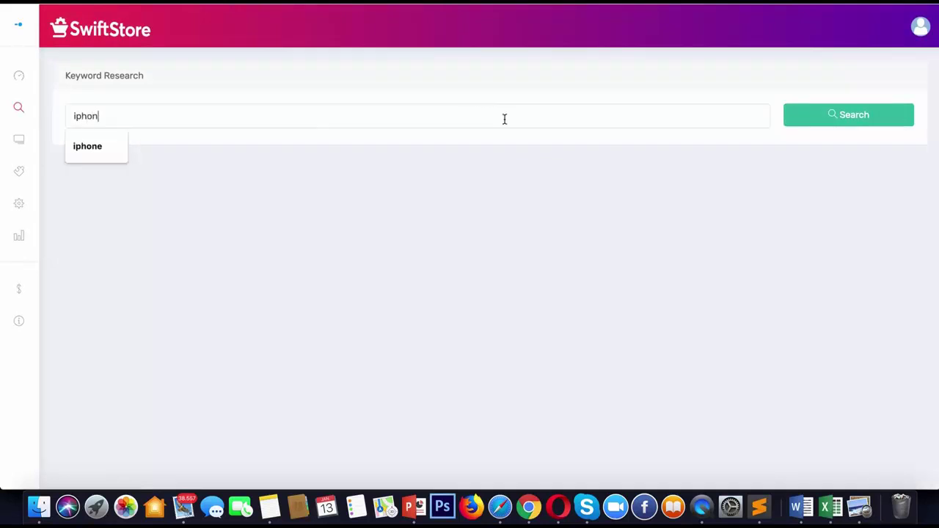
pyautogui.write('e')
pyautogui.click(863, 126)
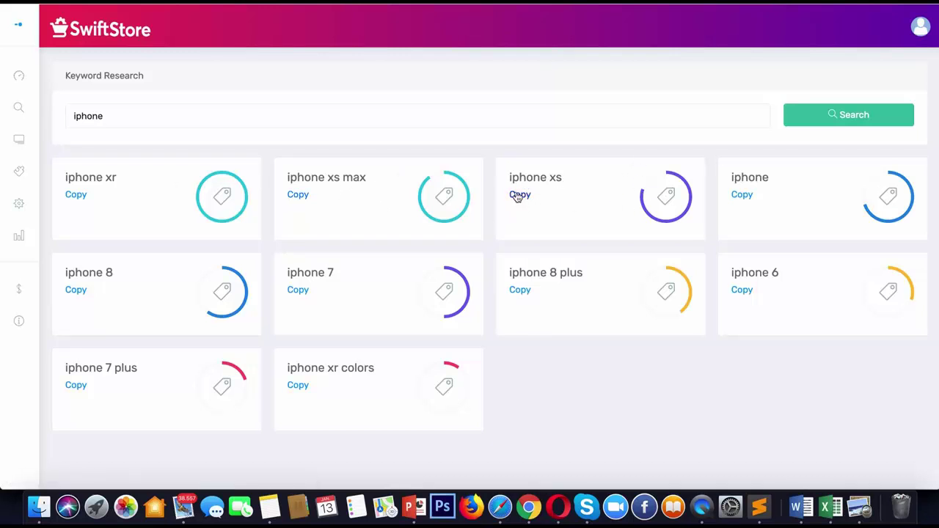
pyautogui.click(518, 196)
pyautogui.click(596, 69)
# Start a new store and enter the title 'demo store'.
pyautogui.moveTo(19, 139)
pyautogui.click(37, 147)
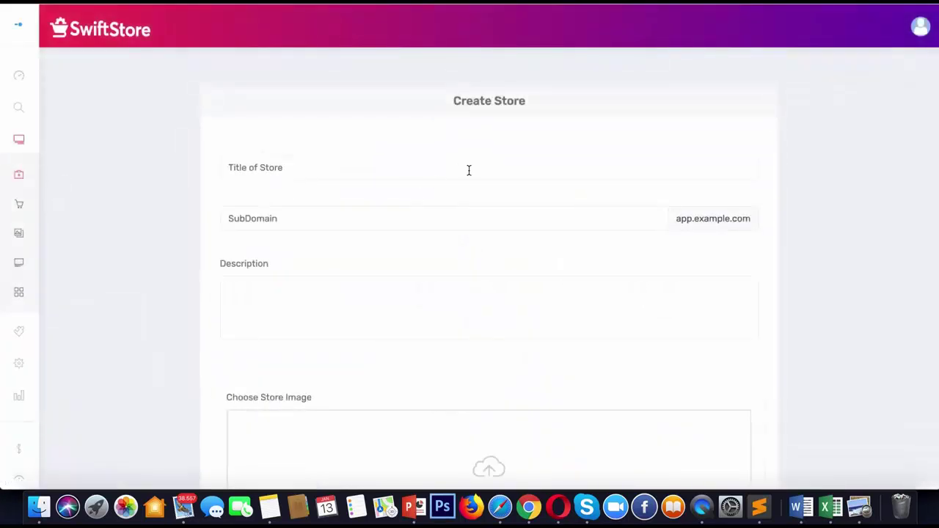
pyautogui.click(422, 168)
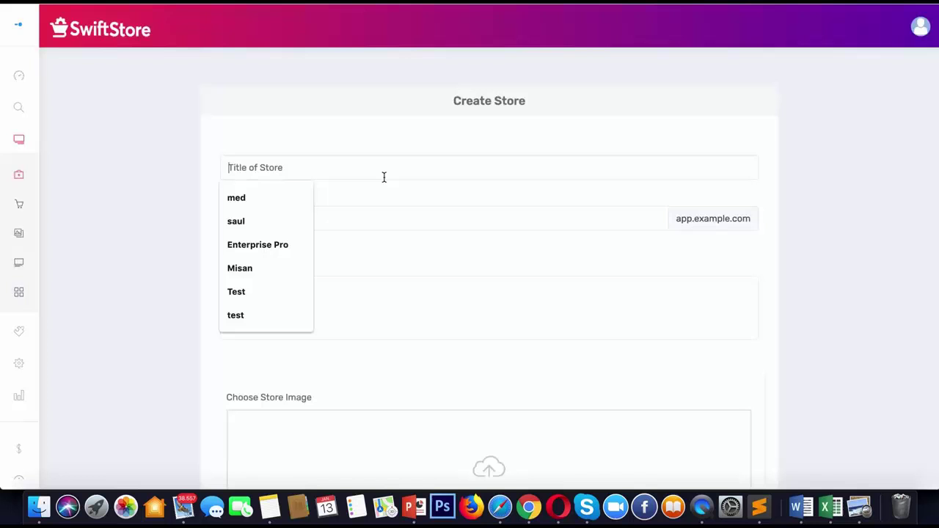
pyautogui.click(389, 143)
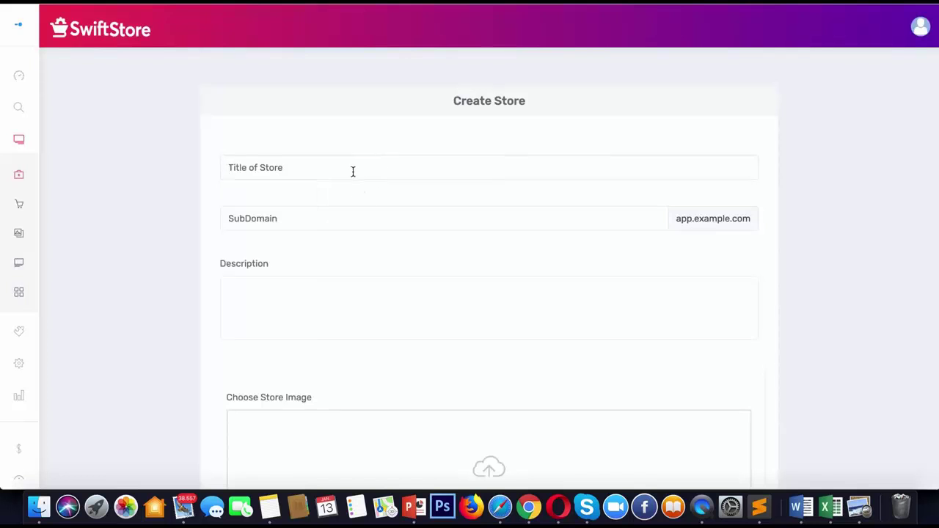
pyautogui.click(352, 170)
pyautogui.write('h')
pyautogui.press('Return')
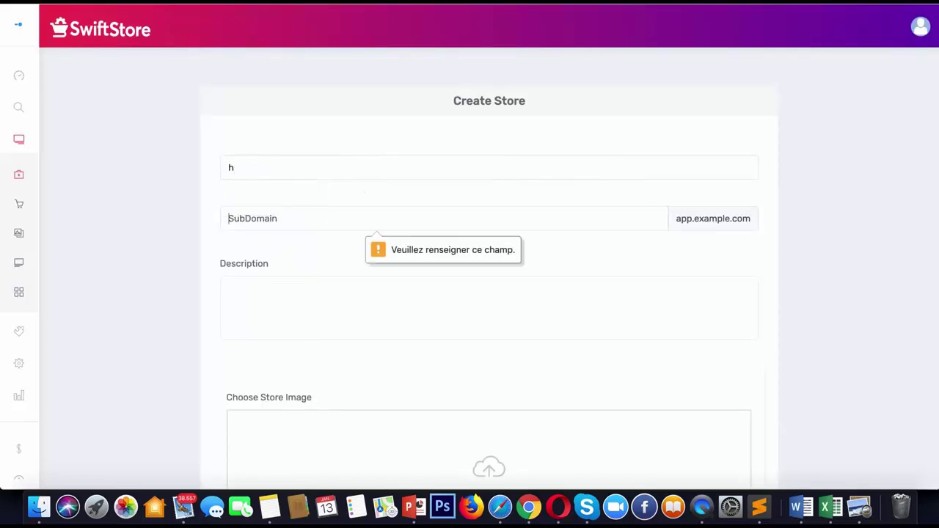
pyautogui.click(342, 165)
pyautogui.press('BackSpace')
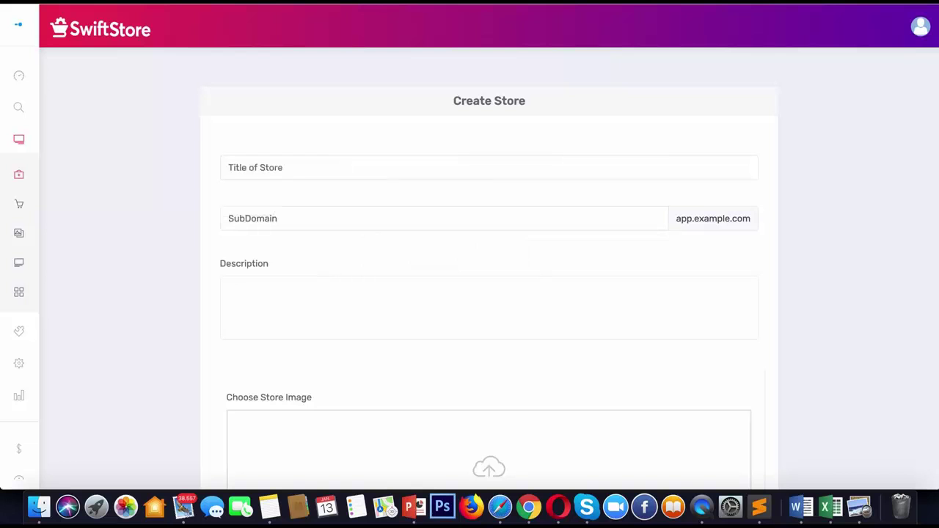
pyautogui.write('demo')
pyautogui.press('BackSpace')
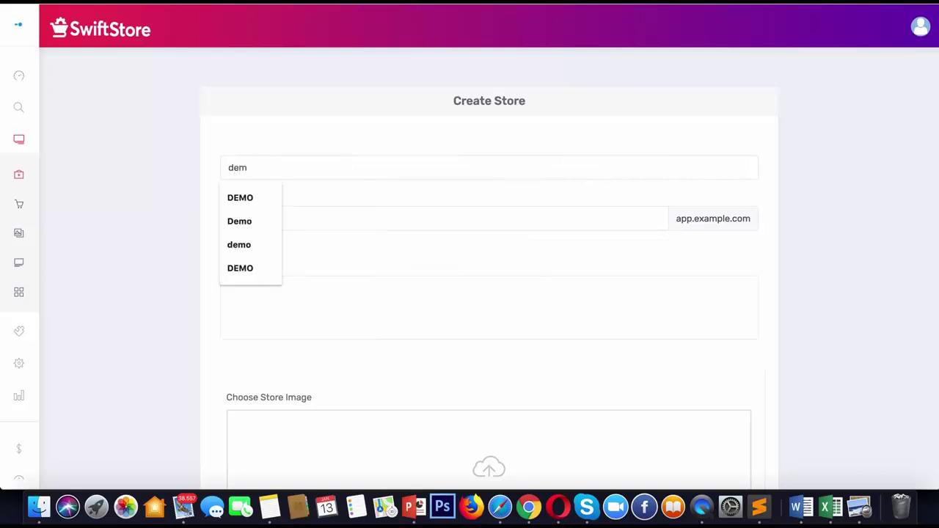
pyautogui.write('o store')
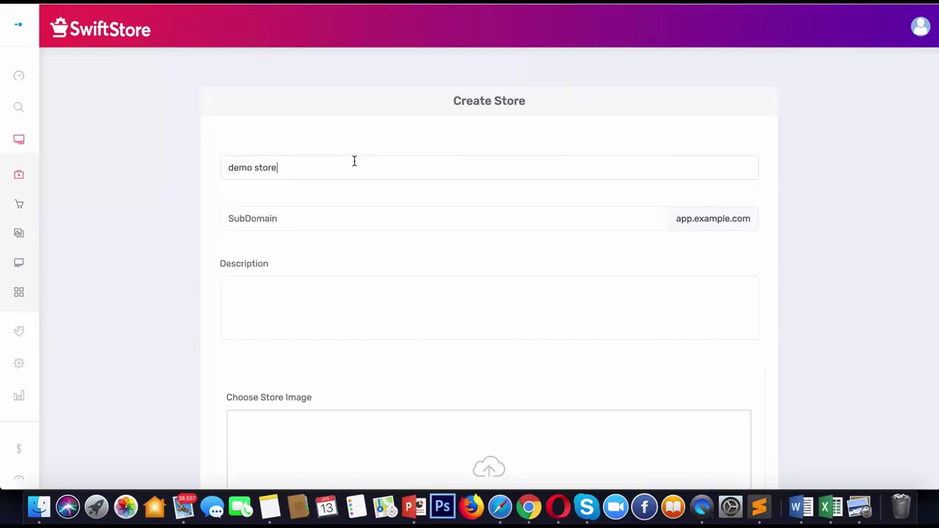
# Set the subdomain to 'demo' and the description to 'demo'.
pyautogui.click(339, 217)
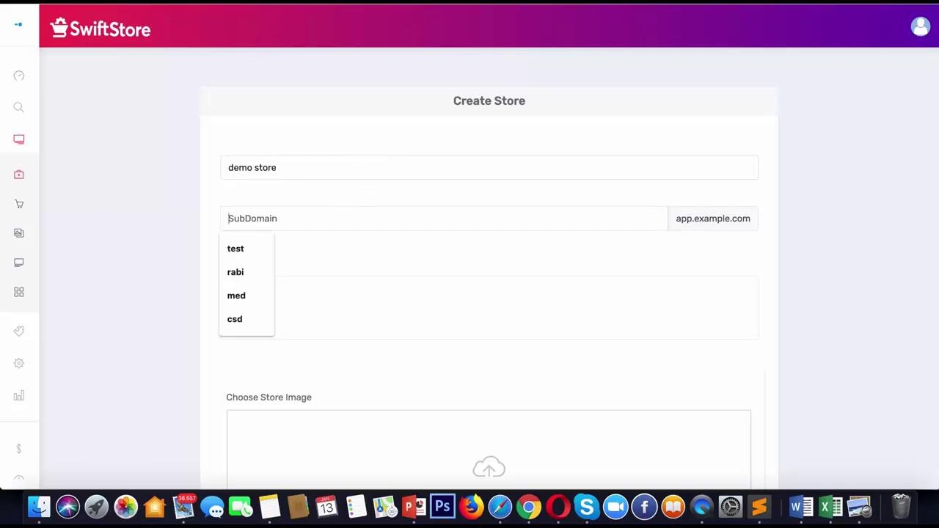
pyautogui.write('demo')
pyautogui.click(340, 292)
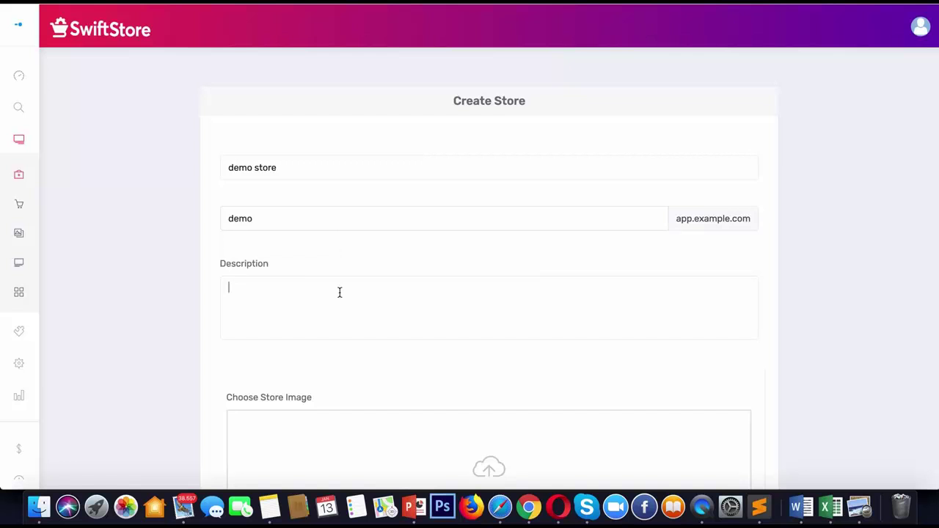
pyautogui.write('demo')
pyautogui.scroll(-5, 282, 228)
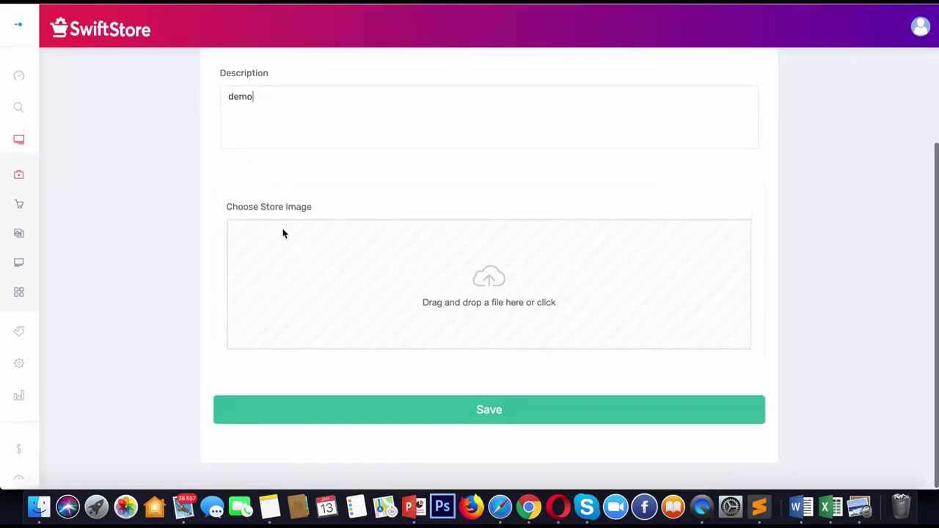
# Attach the office-meeting background image as the store picture and save the store.
pyautogui.click(401, 298)
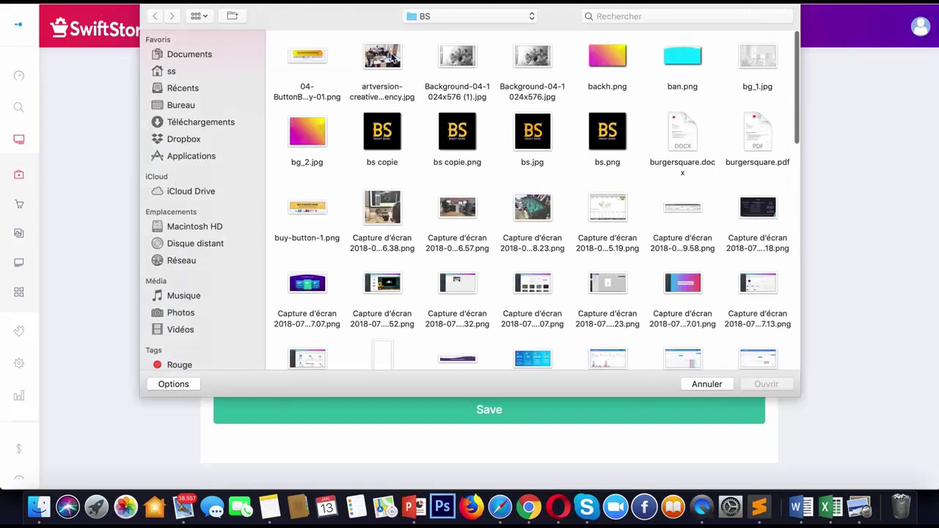
pyautogui.click(394, 58)
pyautogui.click(463, 57)
pyautogui.doubleClick(463, 57)
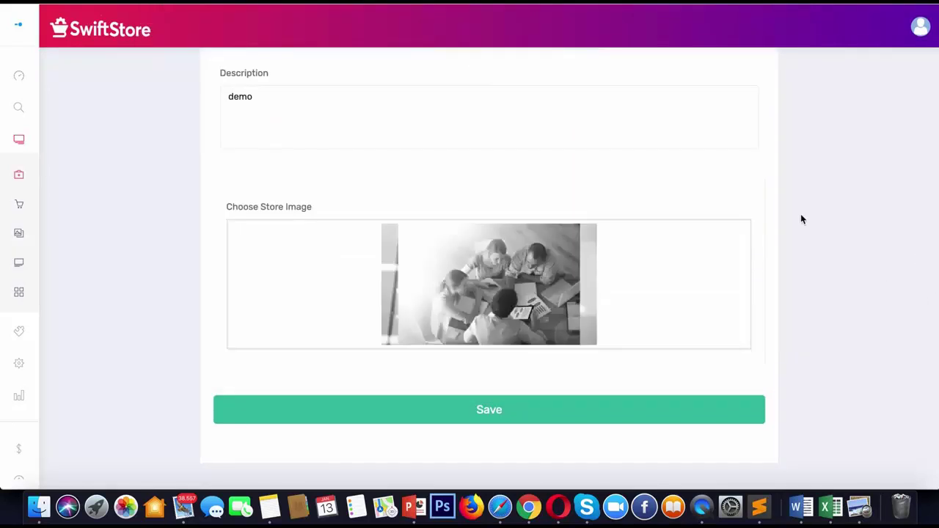
pyautogui.click(587, 410)
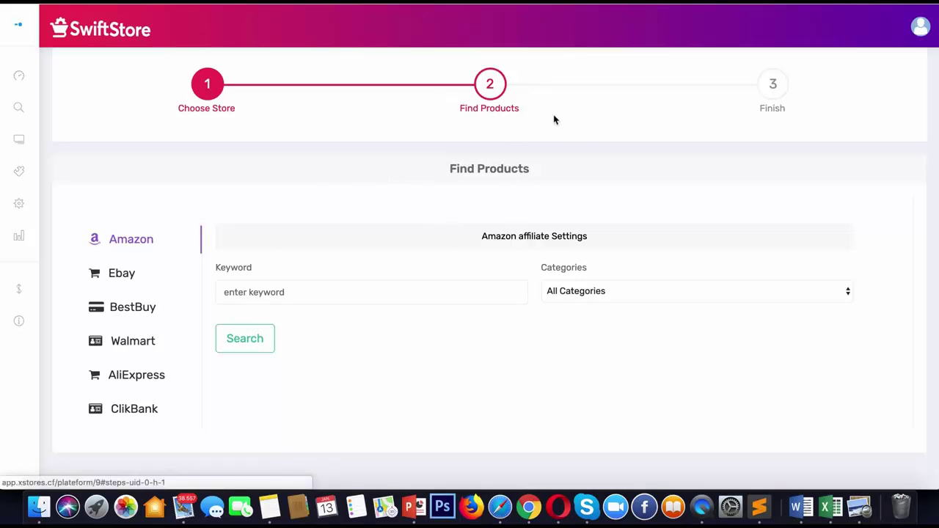
# Select Ebay as the product source and search it for 'iphone'.
pyautogui.click(35, 139)
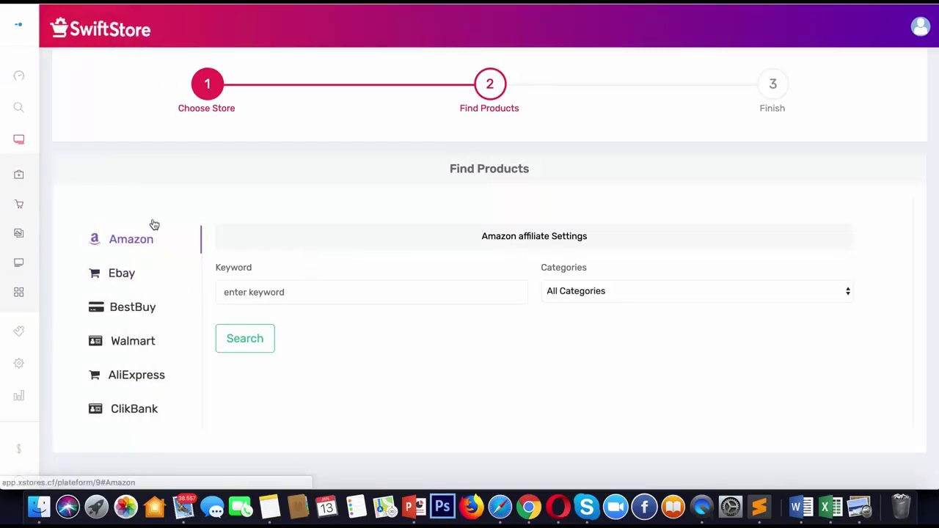
pyautogui.click(138, 275)
pyautogui.click(155, 311)
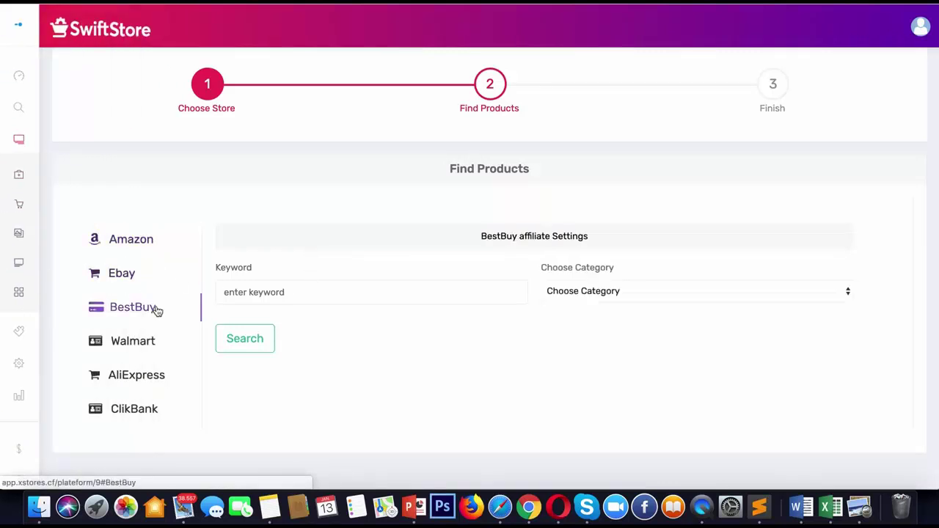
pyautogui.click(173, 356)
pyautogui.click(165, 377)
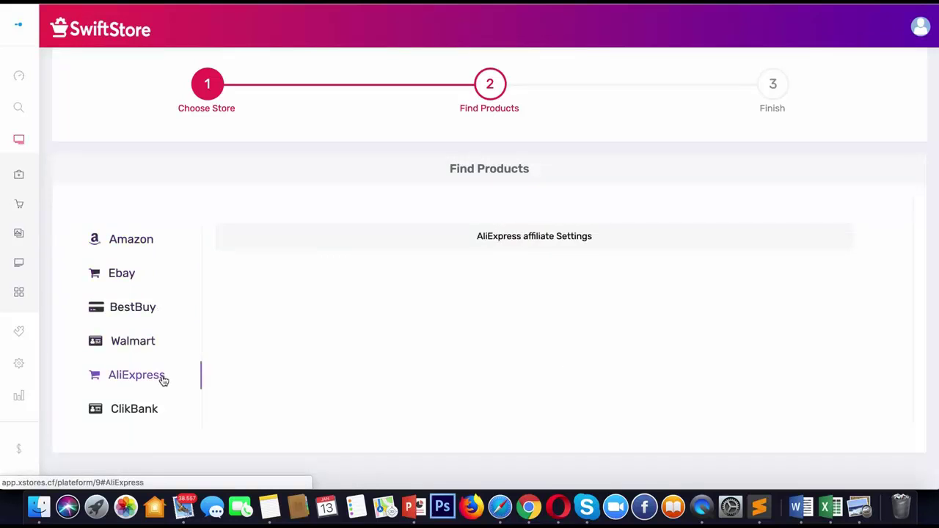
pyautogui.click(149, 420)
pyautogui.click(136, 275)
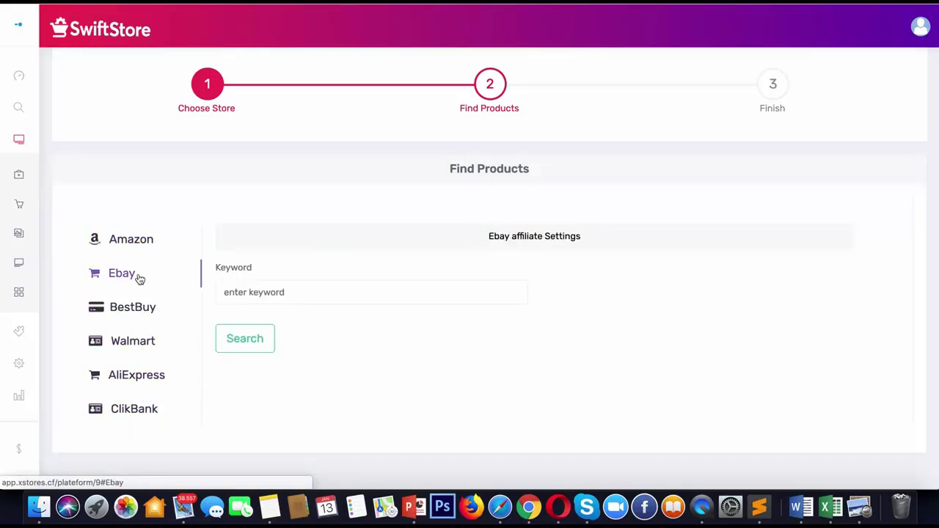
pyautogui.click(249, 288)
pyautogui.click(250, 315)
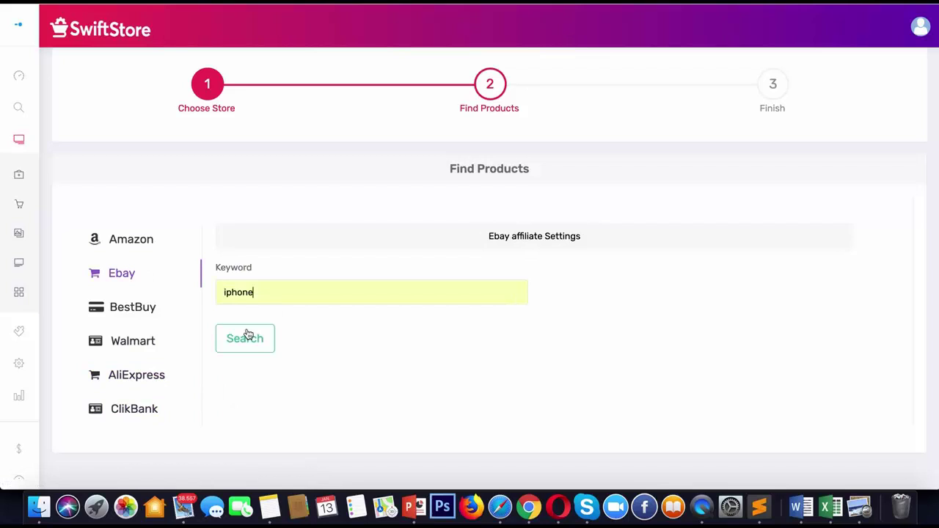
pyautogui.click(268, 351)
# Import the rose-gold iPhone 7 32GB and iPhone 7 128GB listings.
pyautogui.scroll(-2, 578, 359)
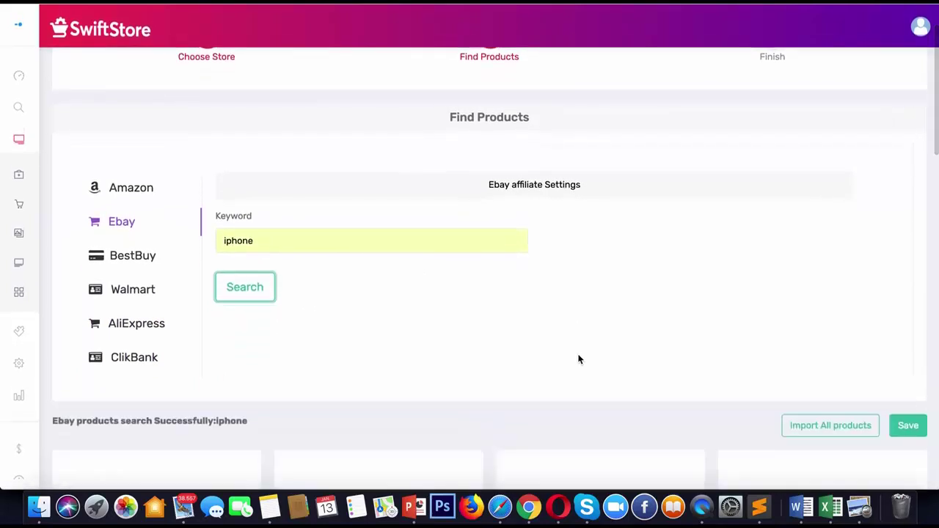
pyautogui.scroll(-7, 578, 359)
pyautogui.scroll(3, 578, 359)
pyautogui.scroll(3, 577, 359)
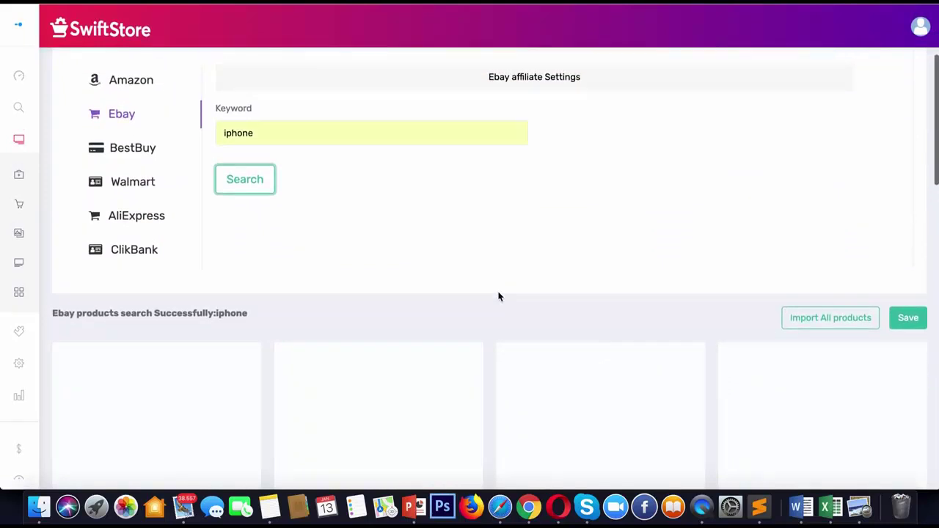
pyautogui.scroll(-5, 499, 295)
pyautogui.scroll(3, 499, 295)
pyautogui.scroll(2, 499, 295)
pyautogui.scroll(-2, 498, 295)
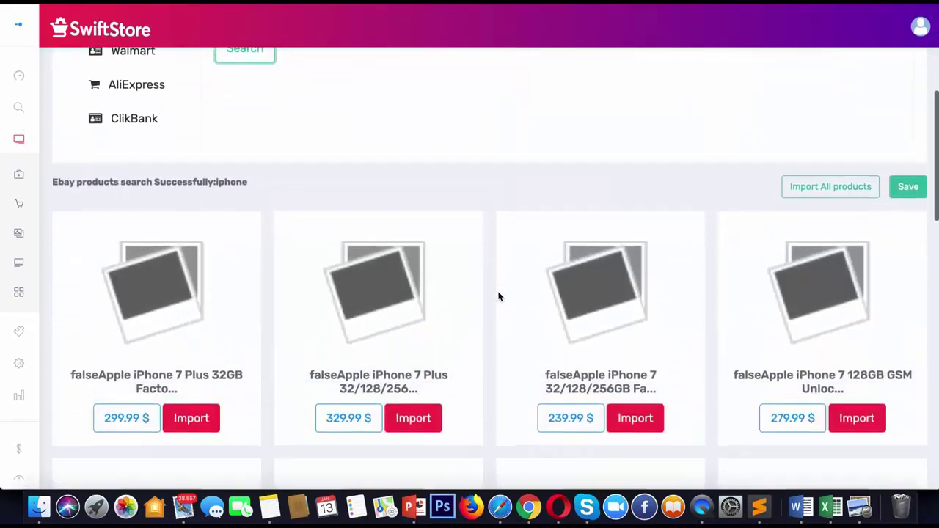
pyautogui.scroll(-4, 499, 295)
pyautogui.scroll(-3, 499, 296)
pyautogui.scroll(-2, 498, 295)
pyautogui.scroll(-4, 499, 295)
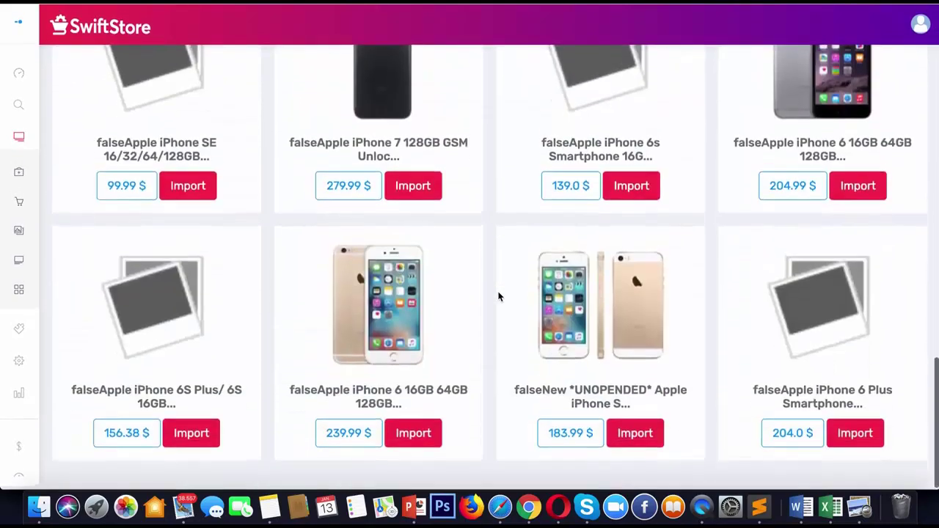
pyautogui.scroll(3, 498, 296)
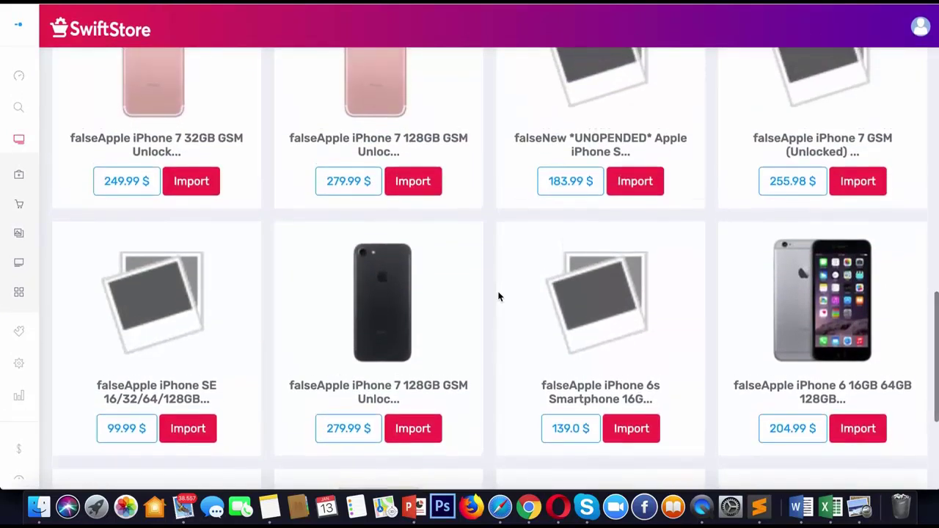
pyautogui.scroll(2, 499, 296)
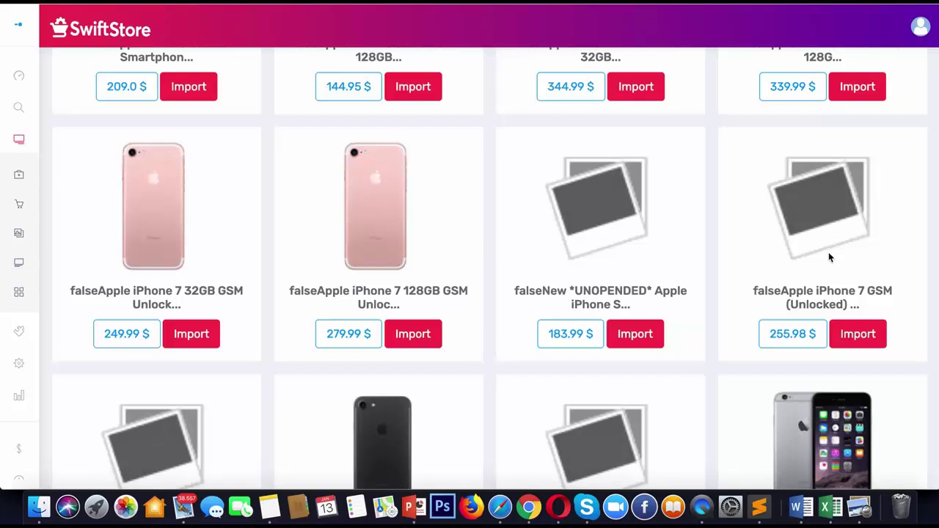
pyautogui.scroll(-1, 662, 269)
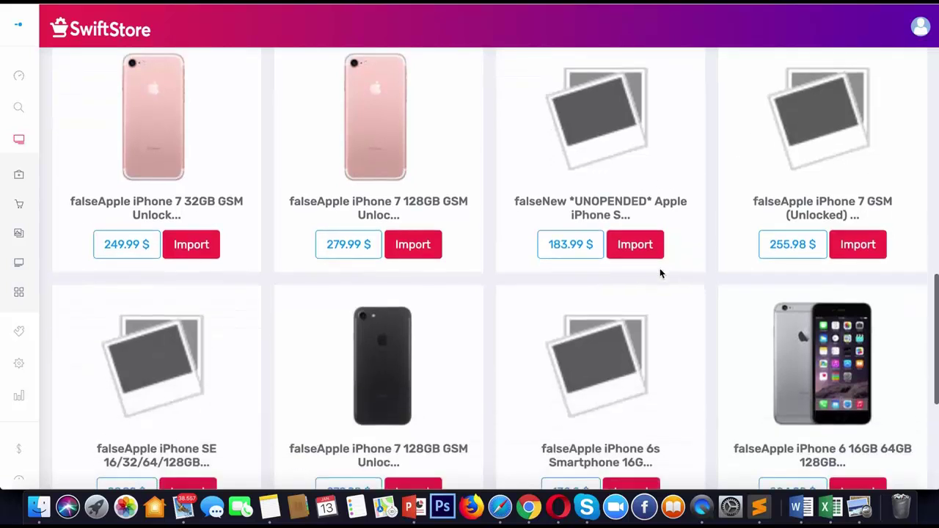
pyautogui.scroll(5, 660, 273)
pyautogui.scroll(-6, 659, 273)
pyautogui.click(189, 273)
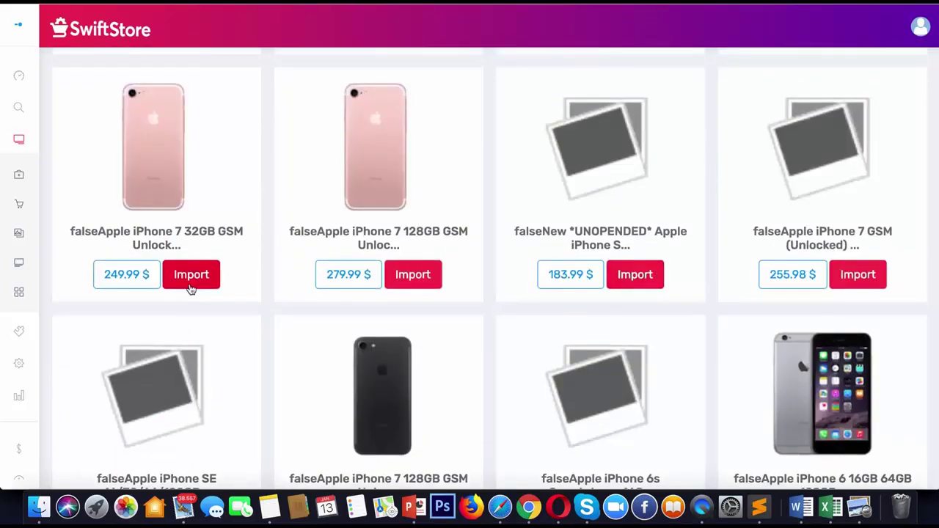
pyautogui.click(430, 278)
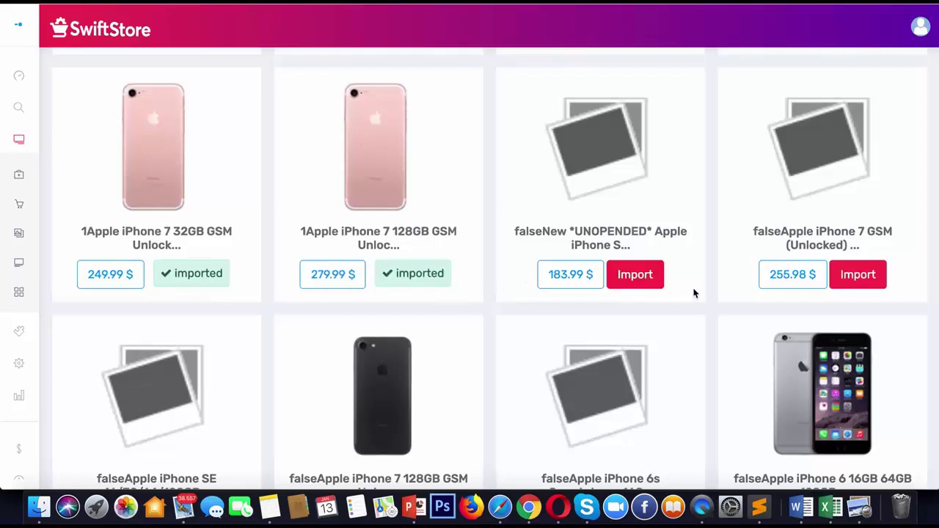
# Import the iPhone 6 16GB and the 183.99 $ unopened iPhone listings.
pyautogui.scroll(-1, 711, 308)
pyautogui.scroll(-5, 724, 329)
pyautogui.click(855, 236)
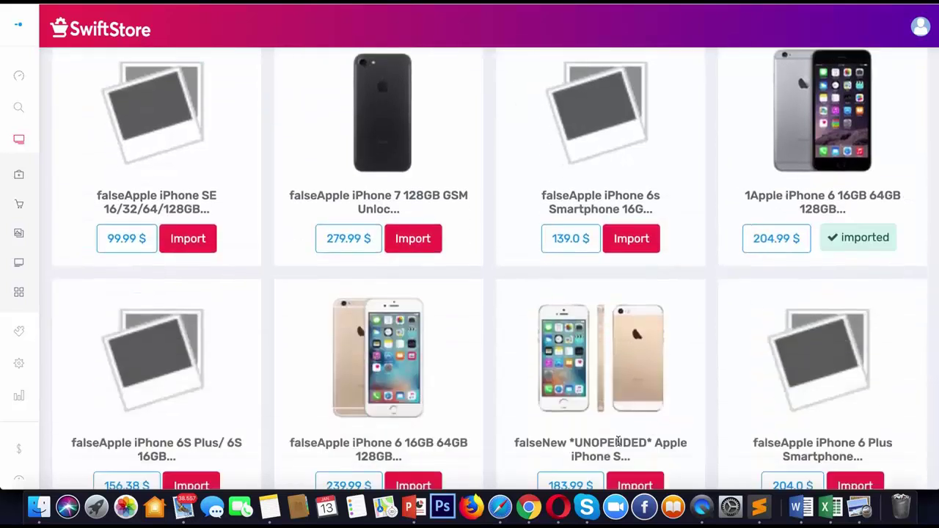
pyautogui.scroll(-1, 598, 449)
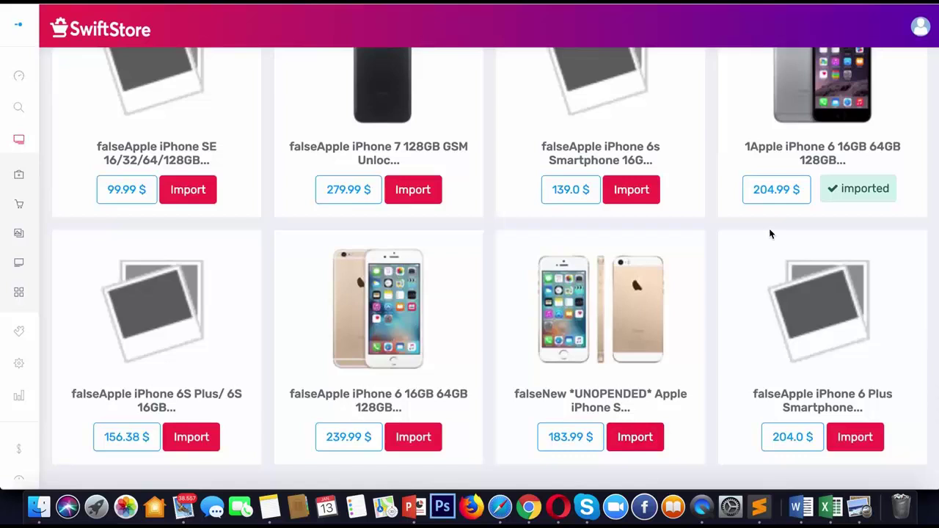
pyautogui.click(634, 437)
# Save the imported eBay products to the store.
pyautogui.scroll(-5, 792, 193)
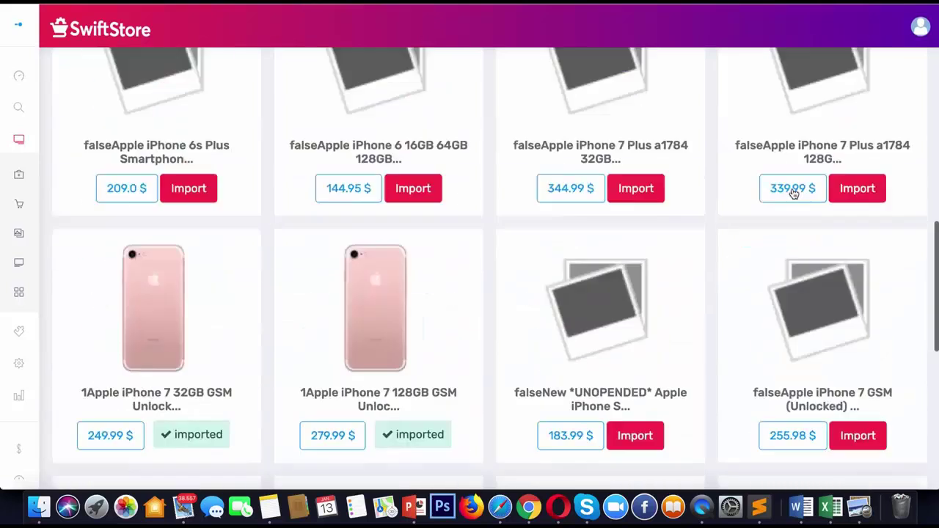
pyautogui.scroll(4, 792, 193)
pyautogui.scroll(3, 792, 193)
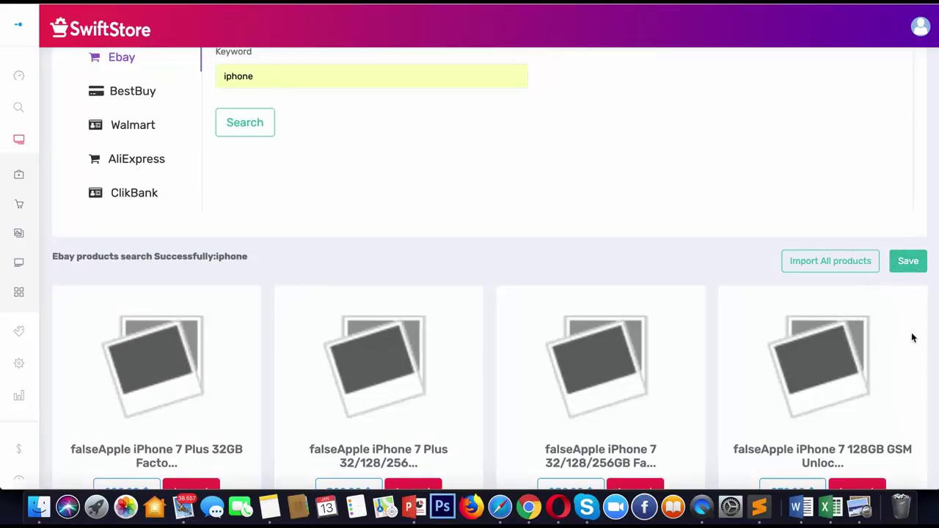
pyautogui.scroll(-3, 912, 336)
pyautogui.scroll(-3, 913, 338)
pyautogui.scroll(-1, 913, 337)
pyautogui.scroll(-2, 914, 337)
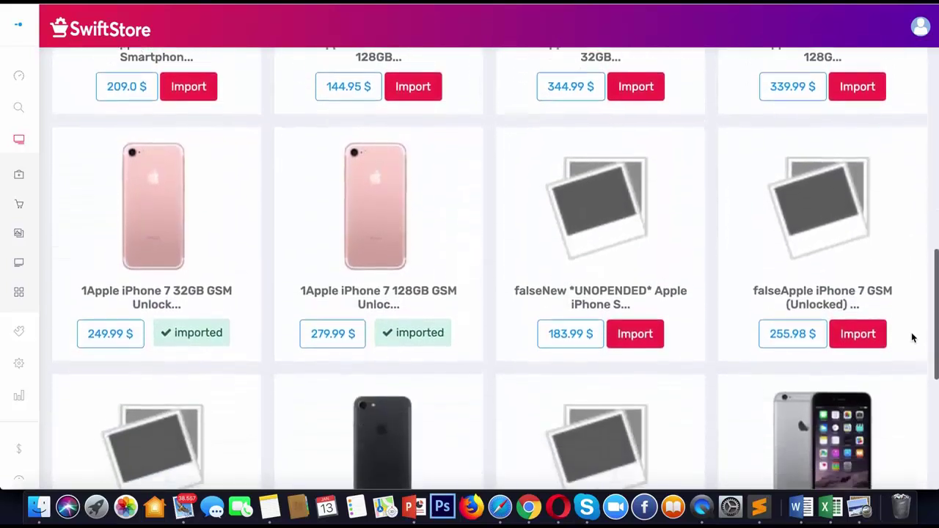
pyautogui.scroll(-1, 914, 337)
pyautogui.scroll(5, 912, 336)
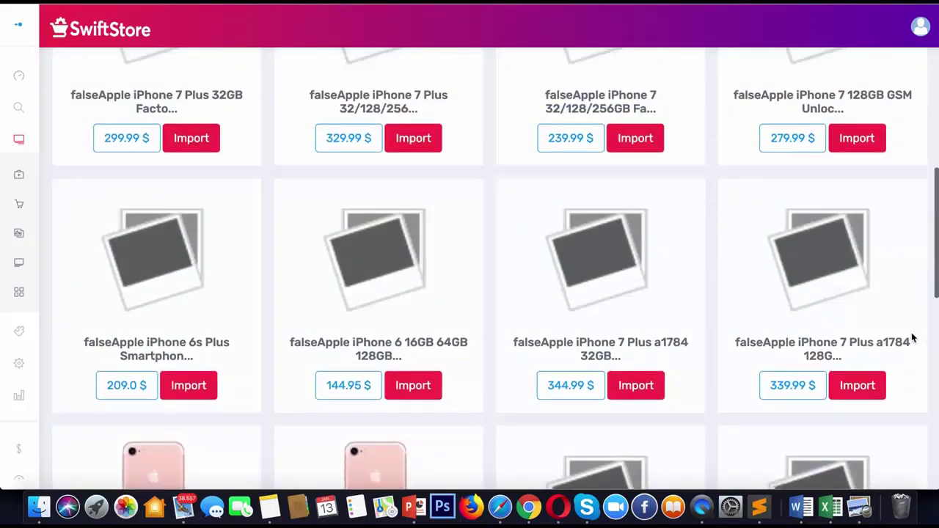
pyautogui.scroll(5, 911, 336)
pyautogui.click(907, 358)
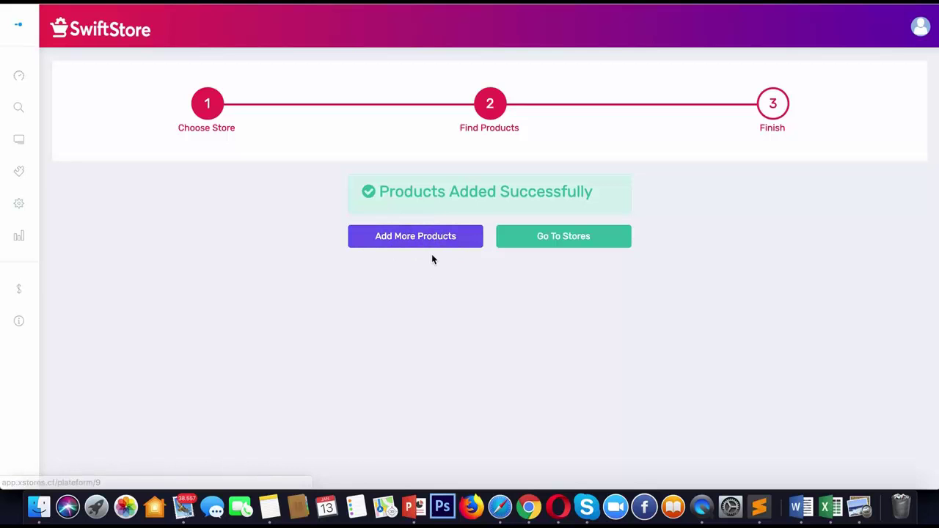
# Use Go To Stores on the Products Added page to list all stores.
pyautogui.click(562, 242)
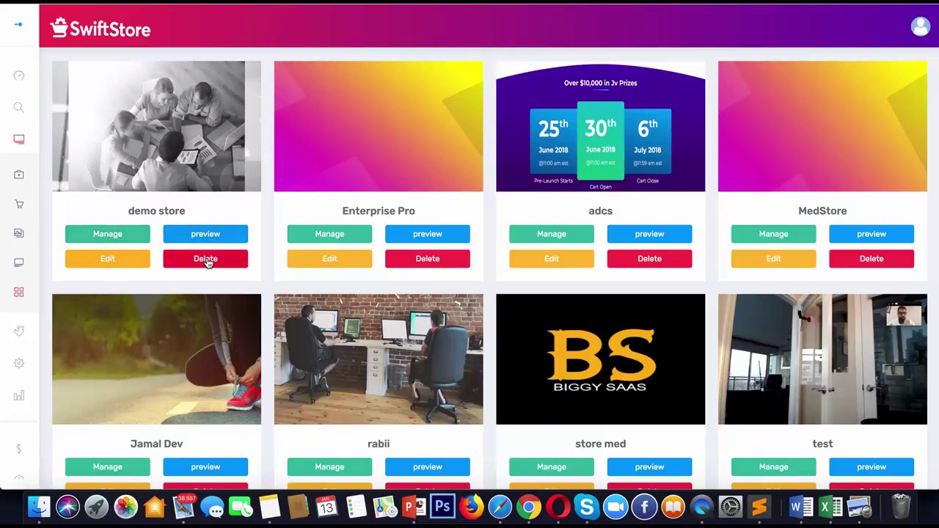
# Open demo store's products and review the first iPhone's title and description without changes.
pyautogui.click(124, 235)
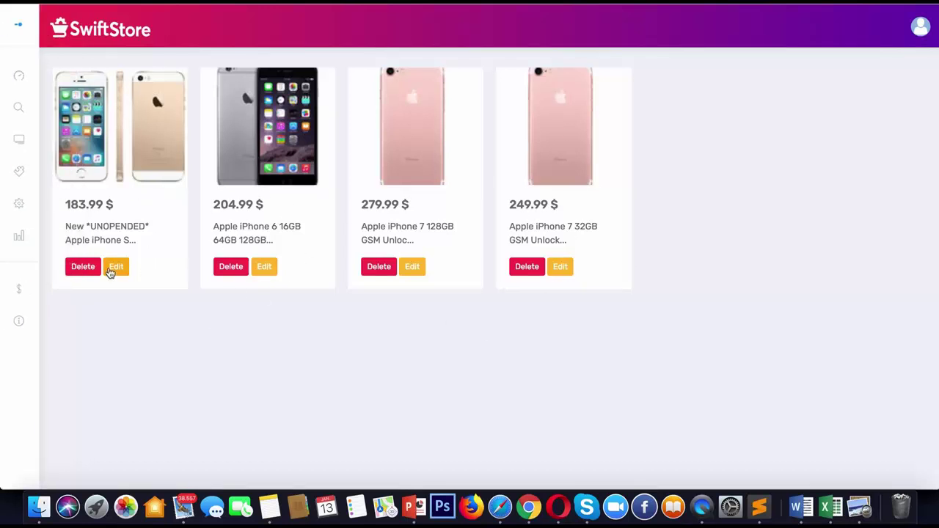
pyautogui.click(114, 268)
pyautogui.click(739, 135)
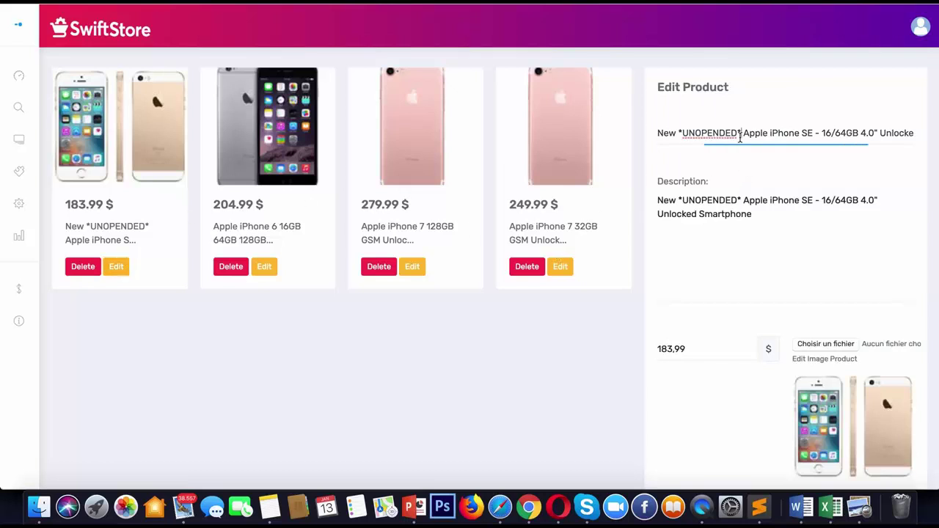
pyautogui.click(755, 230)
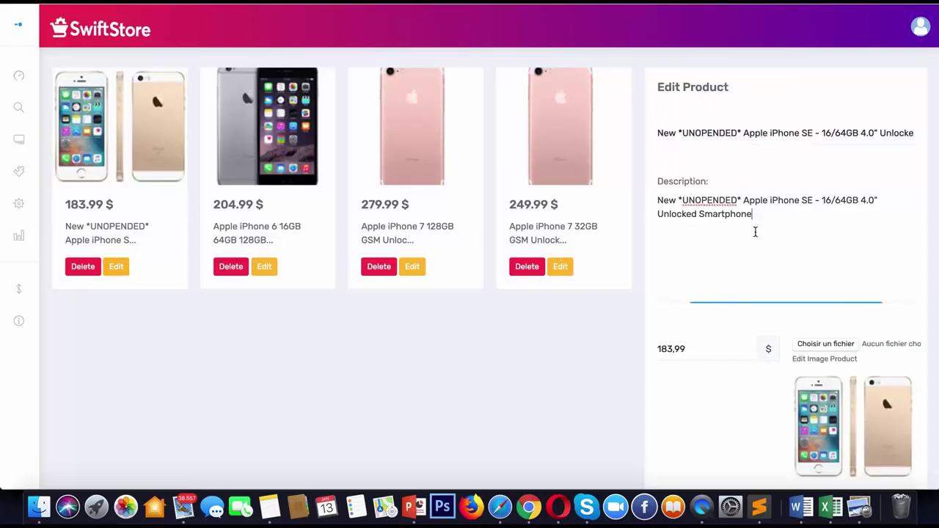
pyautogui.scroll(-3, 755, 231)
pyautogui.click(786, 423)
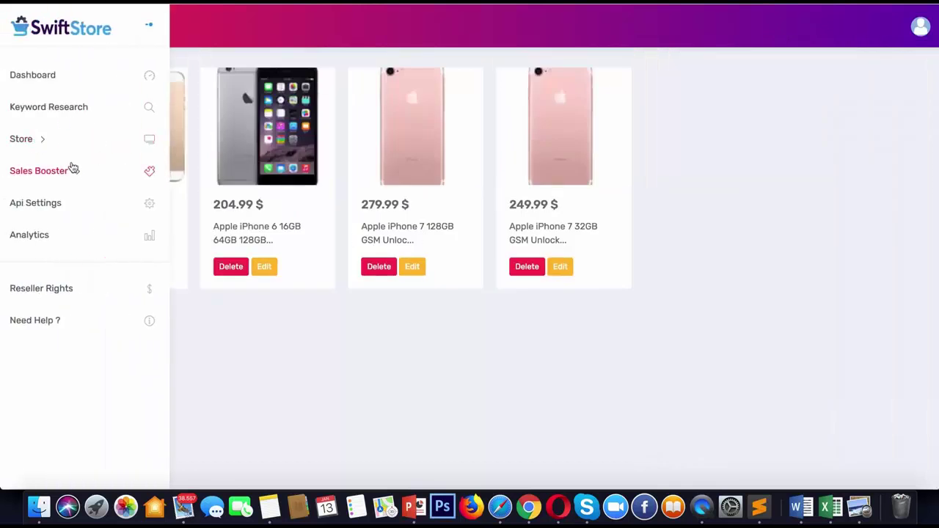
pyautogui.moveTo(19, 171)
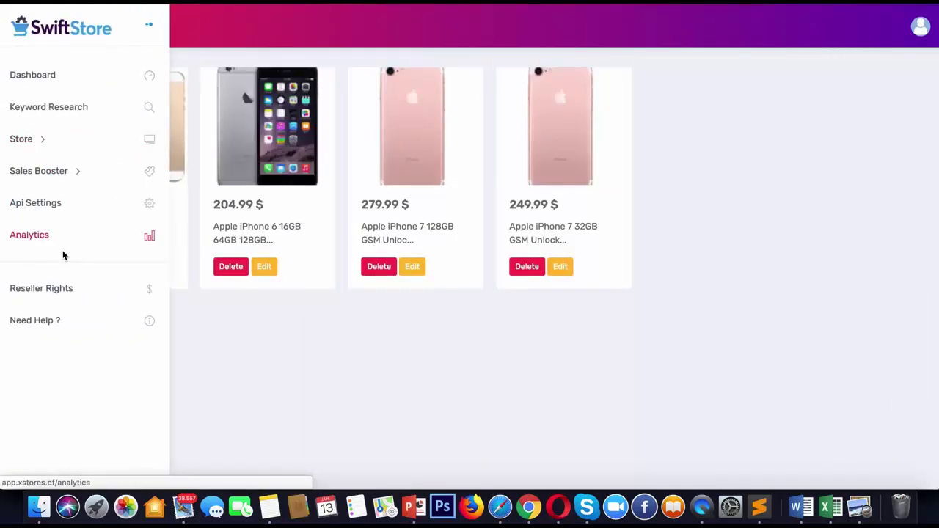
# Open the New Page form and look over its Title, Name in Menu, Position and Show in fields.
pyautogui.click(34, 139)
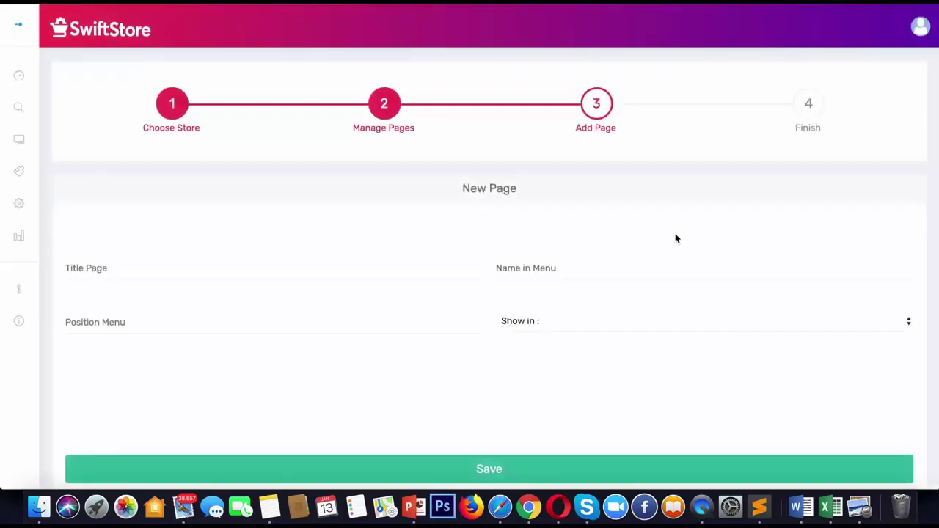
pyautogui.click(293, 256)
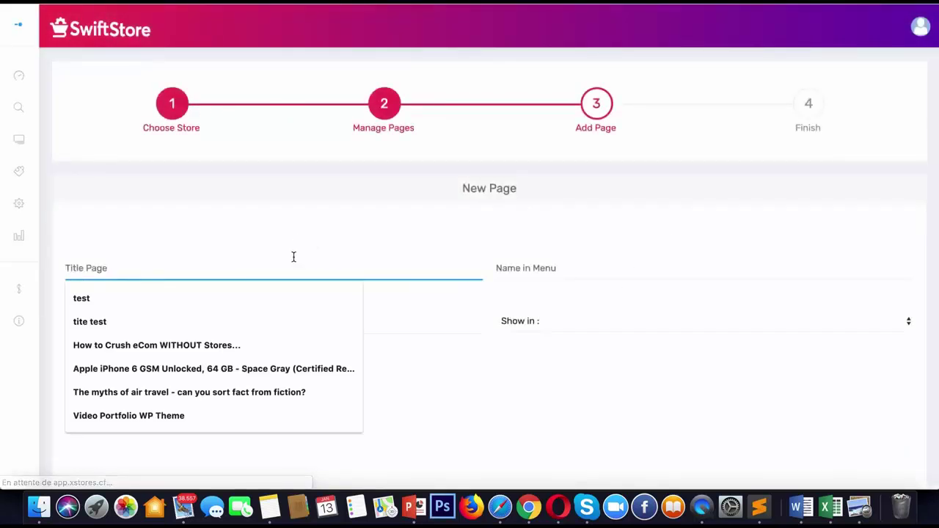
pyautogui.click(506, 269)
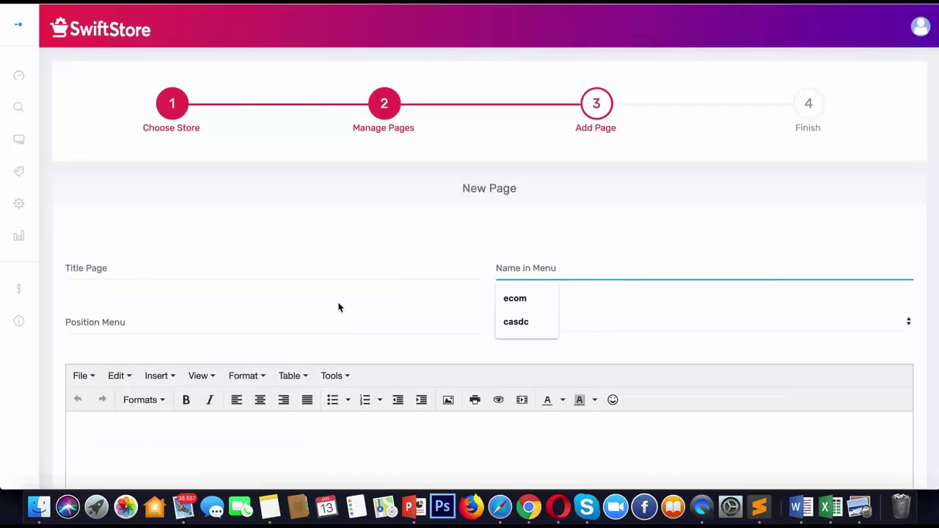
pyautogui.click(222, 324)
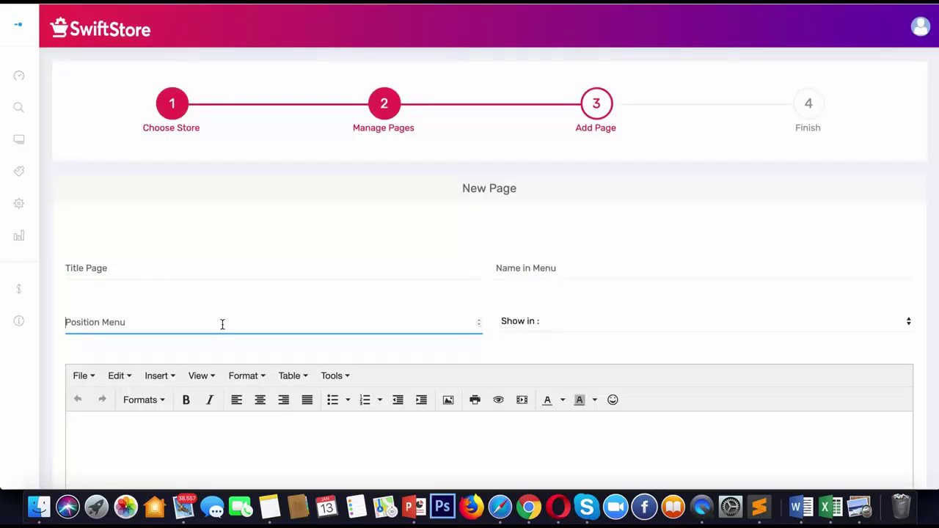
pyautogui.click(595, 326)
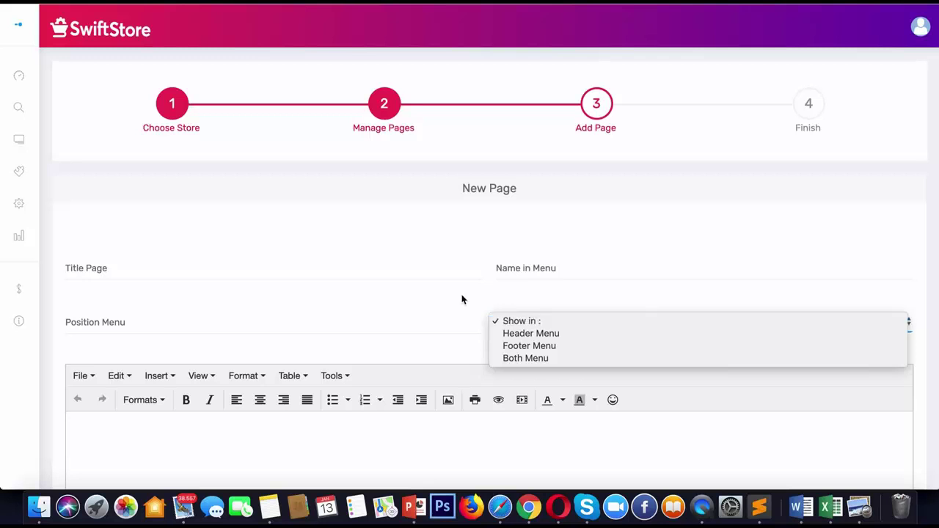
pyautogui.click(434, 241)
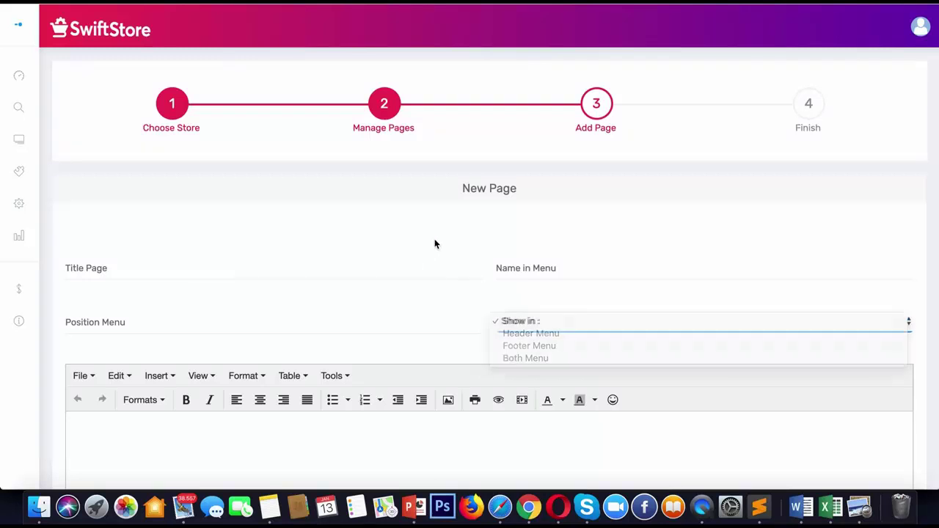
pyautogui.scroll(-5, 505, 328)
pyautogui.scroll(-2, 505, 328)
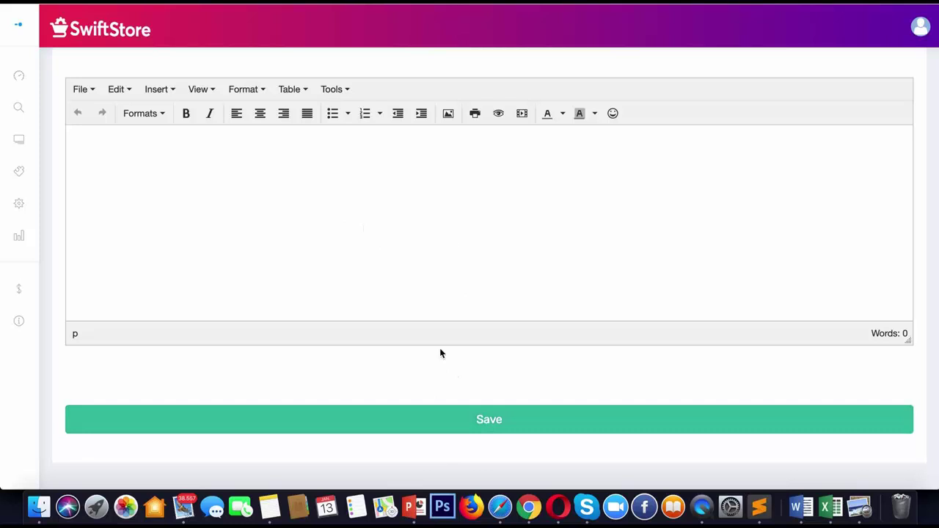
pyautogui.scroll(8, 439, 353)
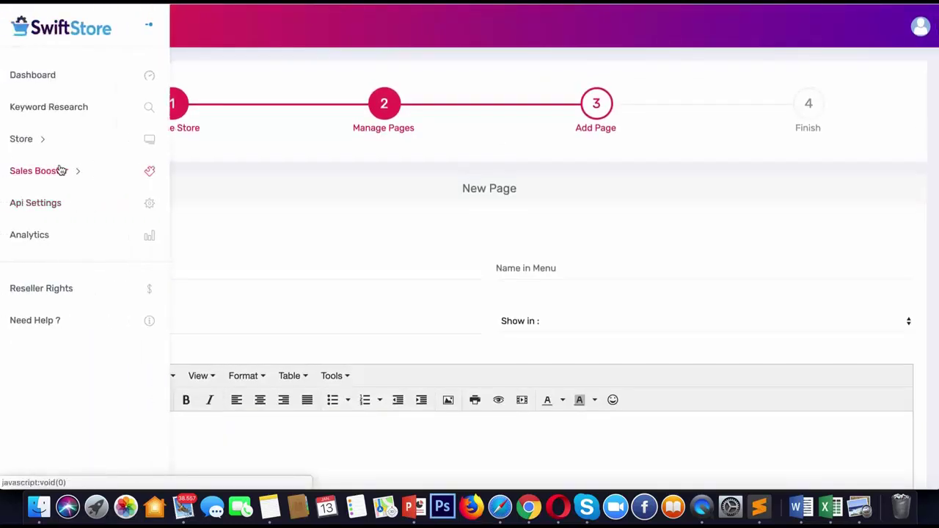
# Choose demo store under Store > Templates to see the Default, Black & White and Light designs.
pyautogui.click(22, 139)
pyautogui.click(54, 270)
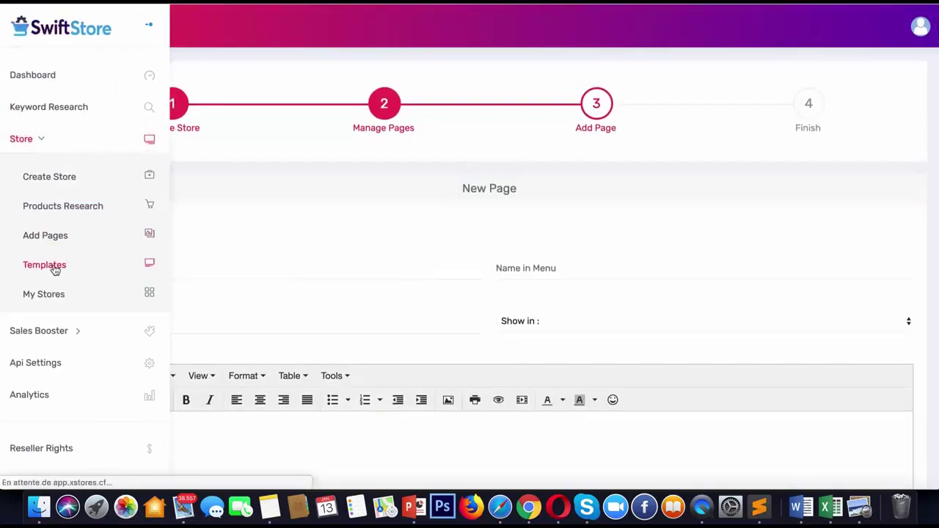
pyautogui.click(185, 363)
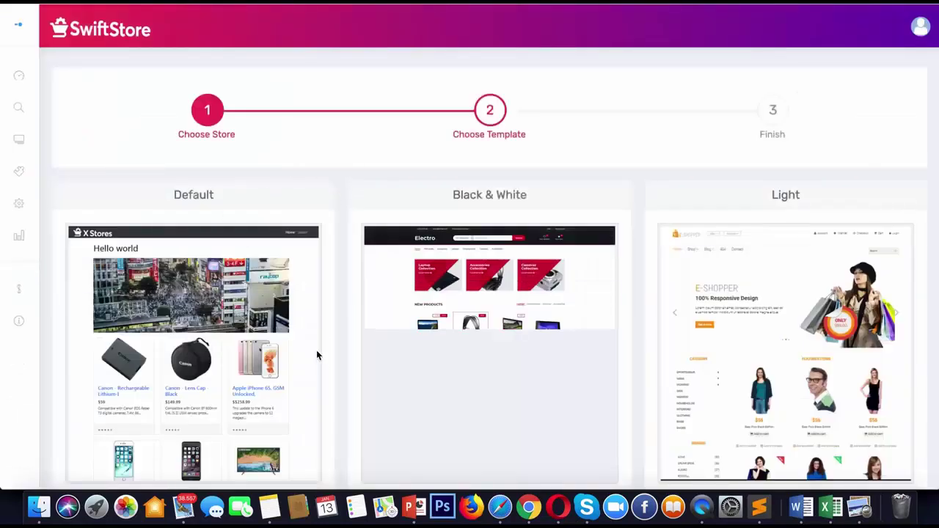
pyautogui.scroll(-2, 281, 239)
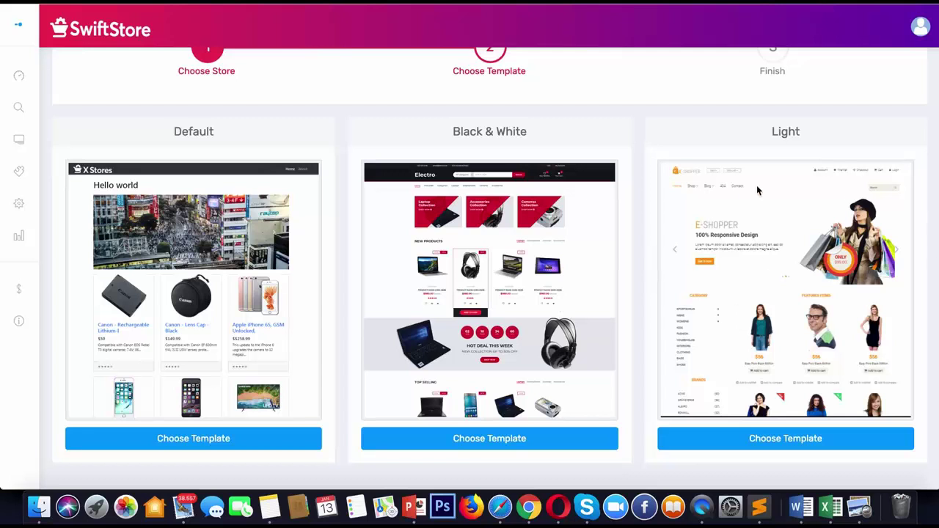
pyautogui.moveTo(19, 171)
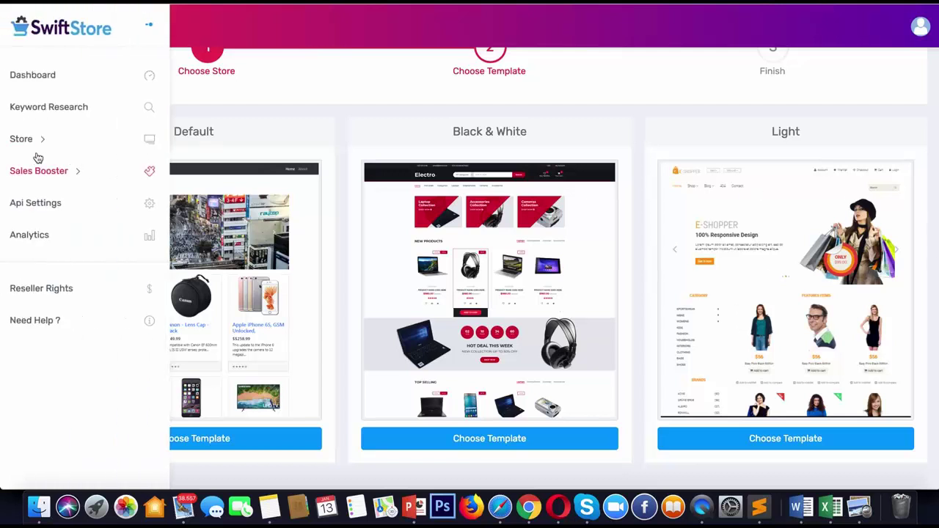
# Preview demo store's storefront from My Stores and scroll through its four iPhone listings.
pyautogui.click(34, 147)
pyautogui.click(44, 294)
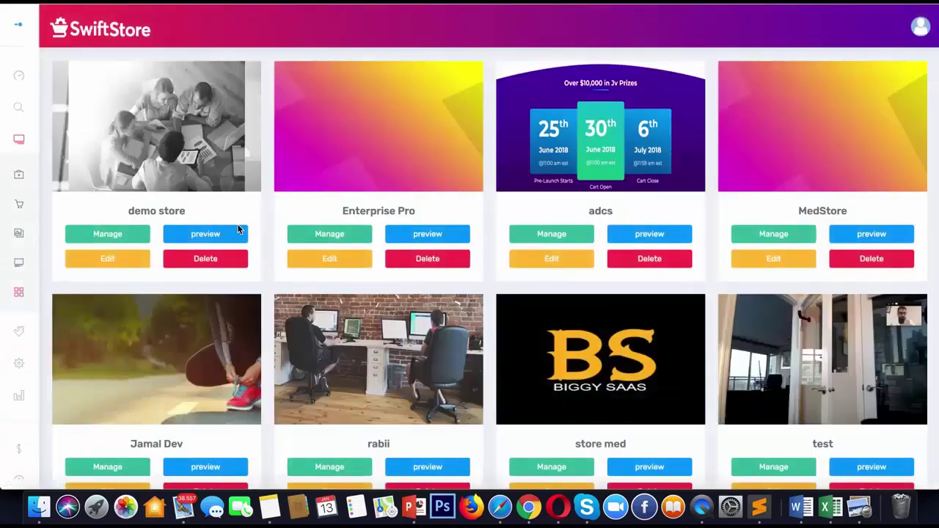
pyautogui.click(238, 229)
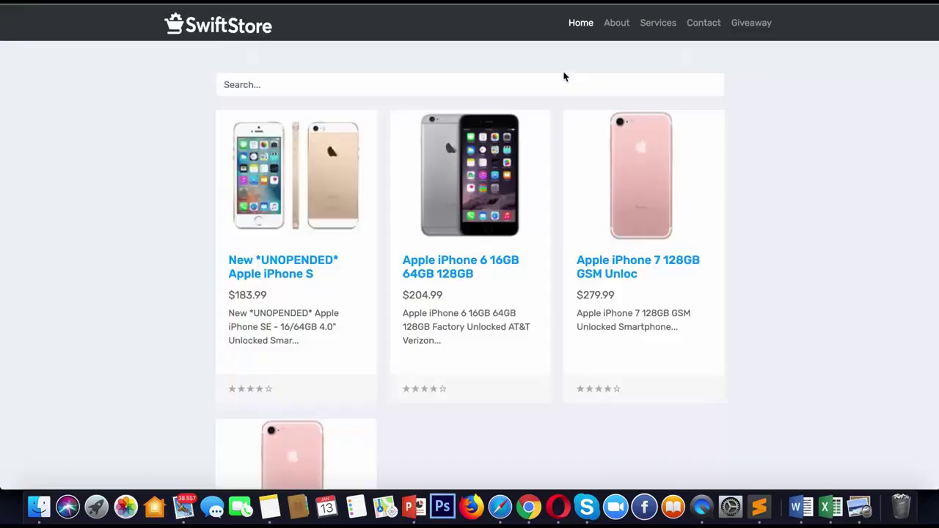
pyautogui.scroll(-5, 748, 235)
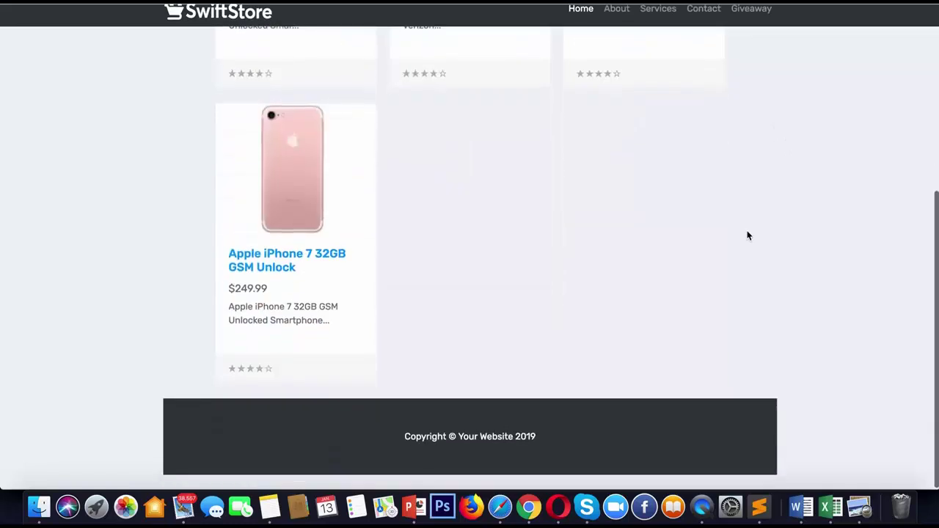
pyautogui.scroll(5, 748, 236)
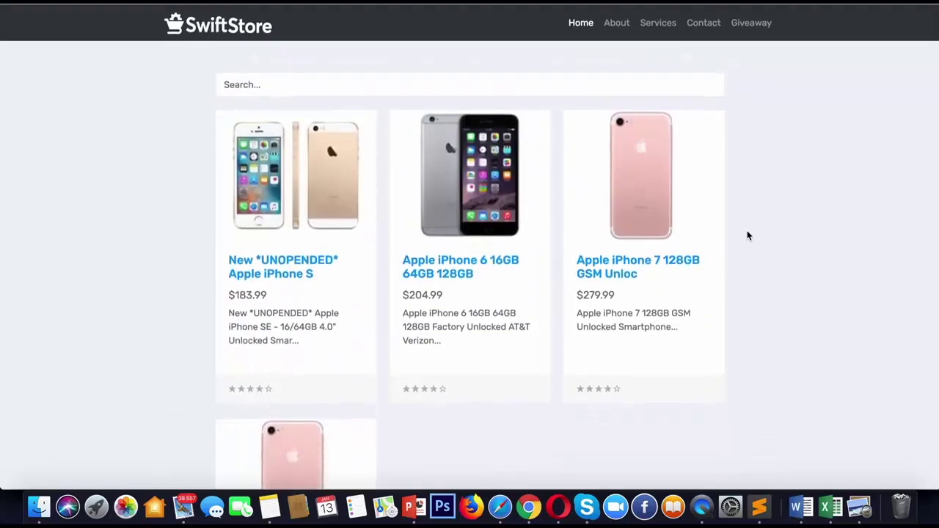
pyautogui.scroll(-5, 747, 234)
pyautogui.scroll(5, 748, 235)
# Return to the stores, go to Store > Templates and choose demo store for a template.
pyautogui.hotkey('ctrl', 'w')
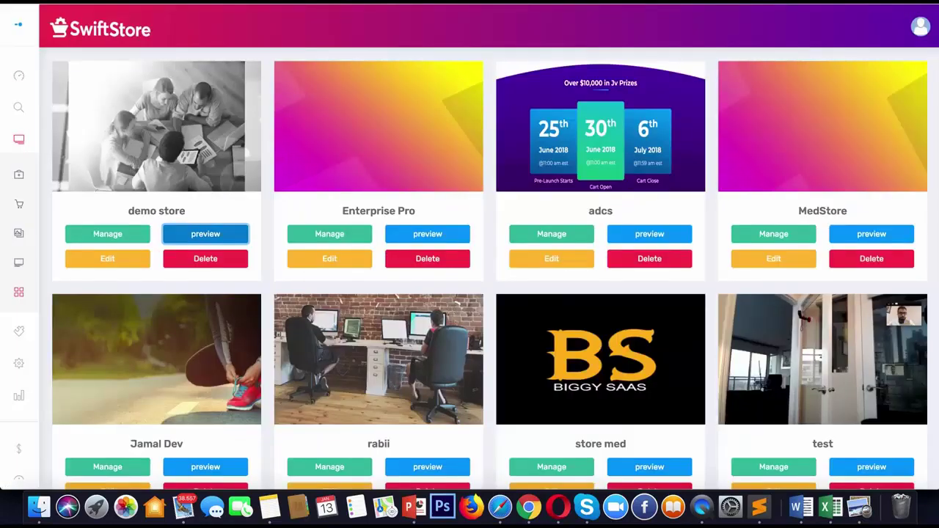
pyautogui.click(42, 139)
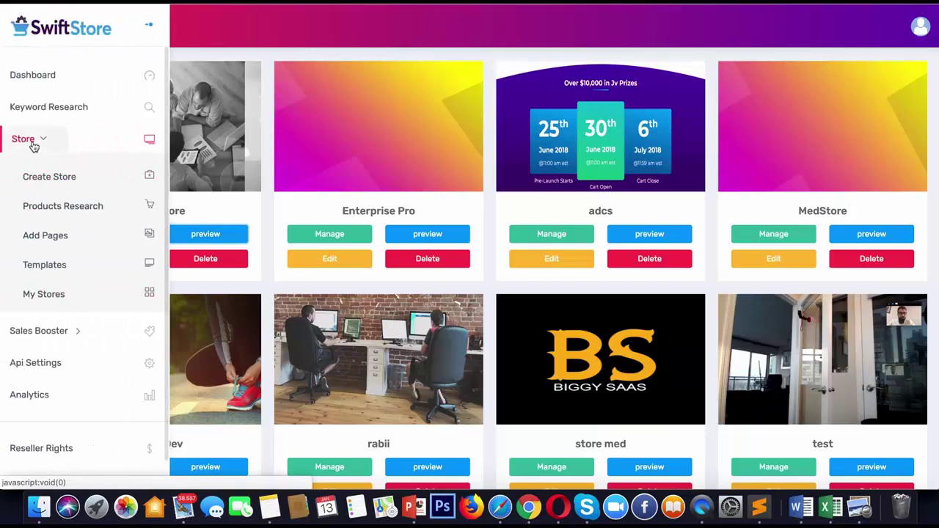
pyautogui.click(55, 265)
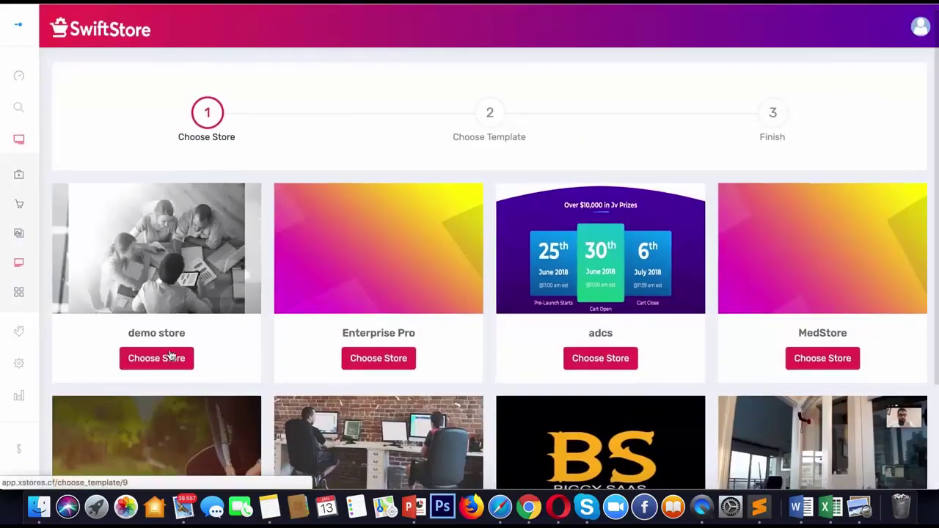
pyautogui.click(168, 360)
pyautogui.scroll(-2, 267, 360)
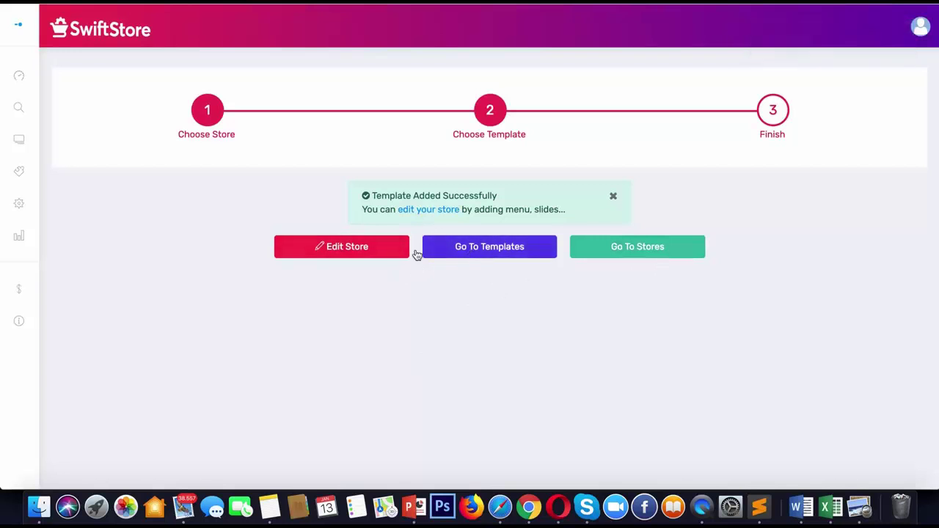
# Start a new store slide and set the grey meeting photo as its image.
pyautogui.click(375, 255)
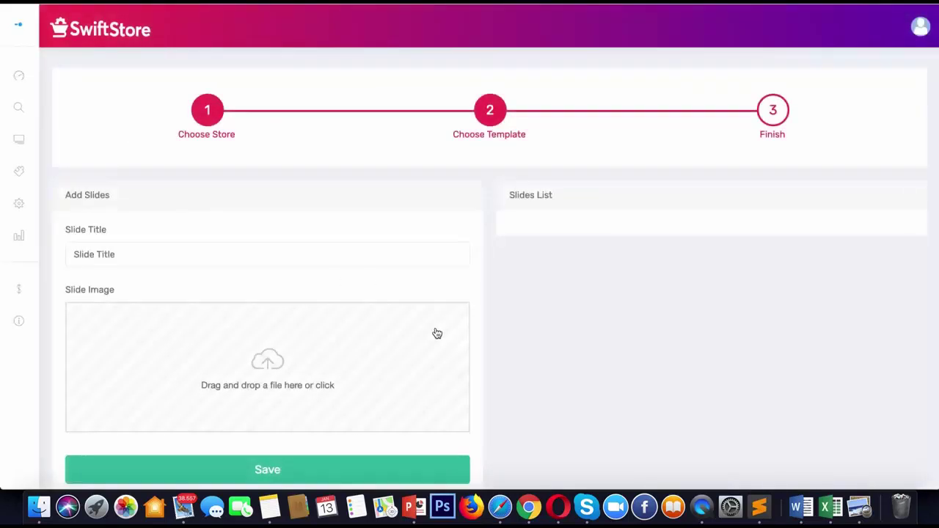
pyautogui.click(137, 261)
pyautogui.click(279, 234)
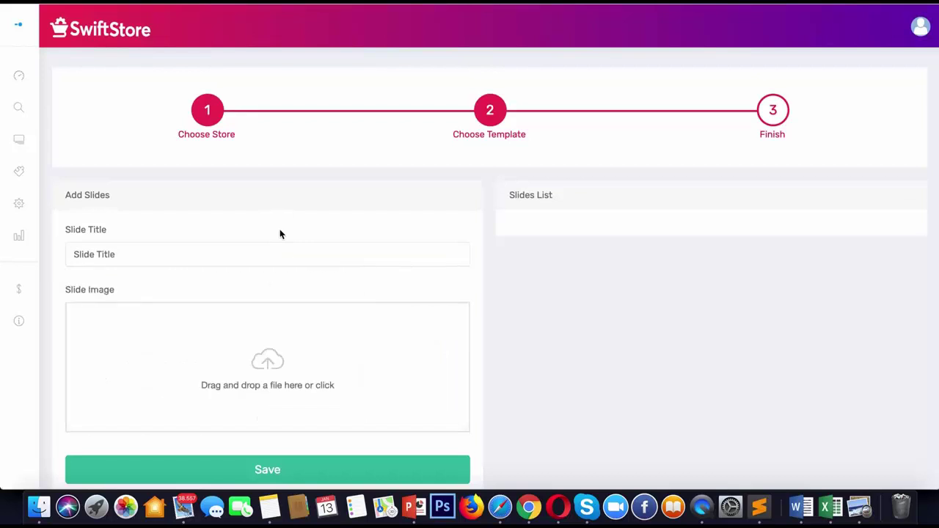
pyautogui.click(335, 386)
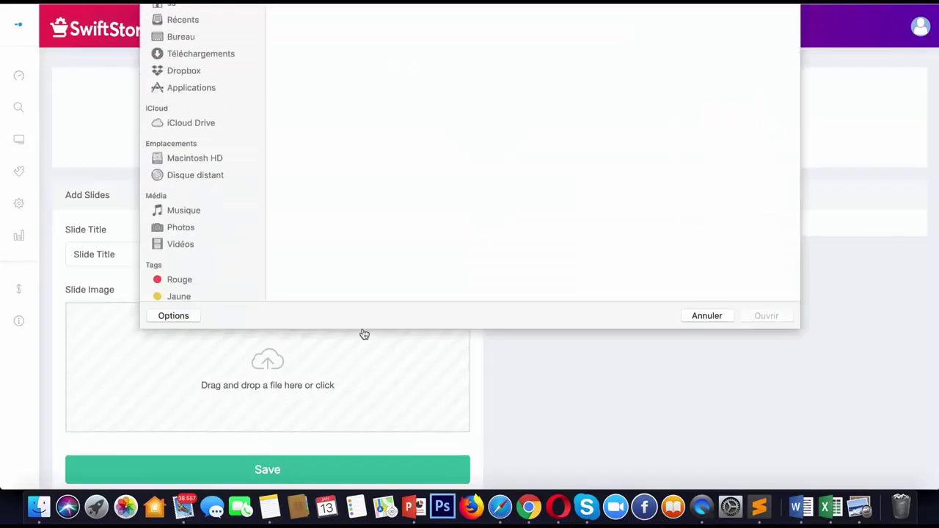
pyautogui.doubleClick(466, 64)
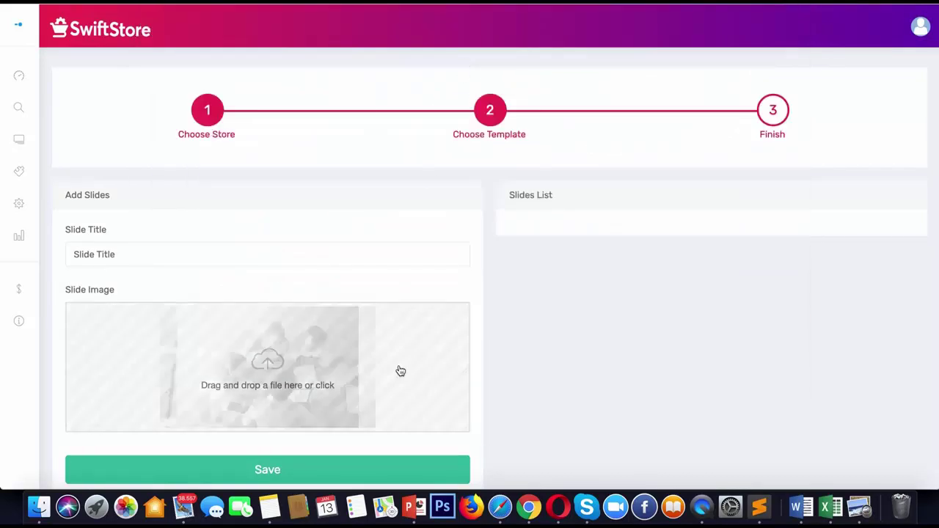
pyautogui.scroll(-1, 397, 437)
pyautogui.scroll(-1, 397, 438)
# Title the slide 'demo' and save it.
pyautogui.click(389, 415)
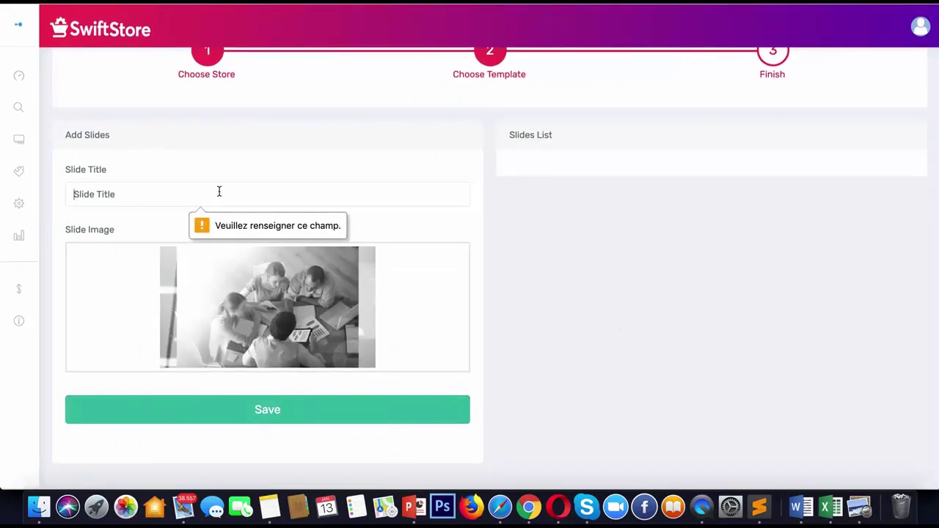
pyautogui.write('demo')
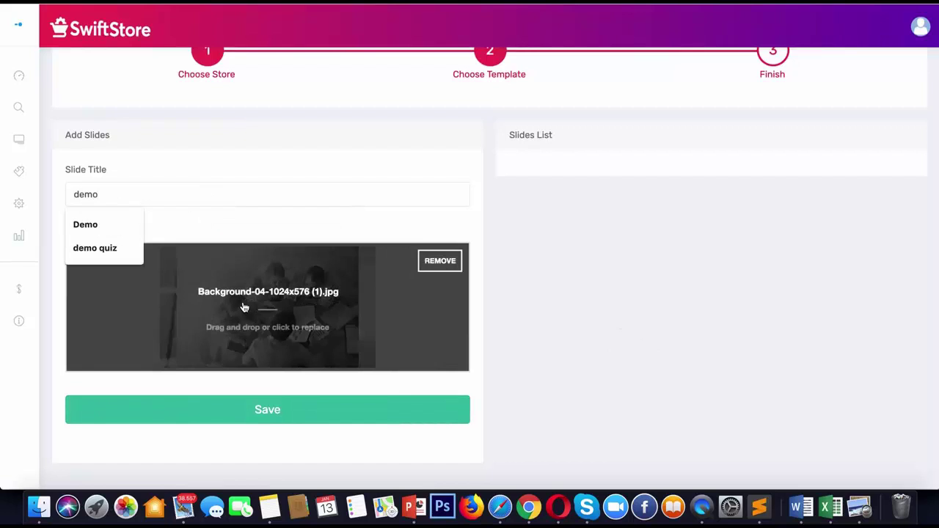
pyautogui.click(289, 423)
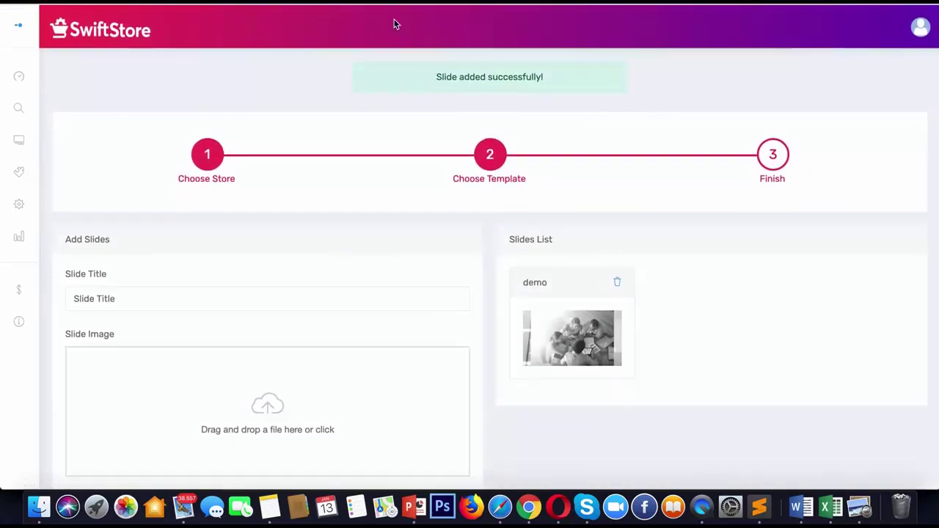
pyautogui.moveTo(19, 171)
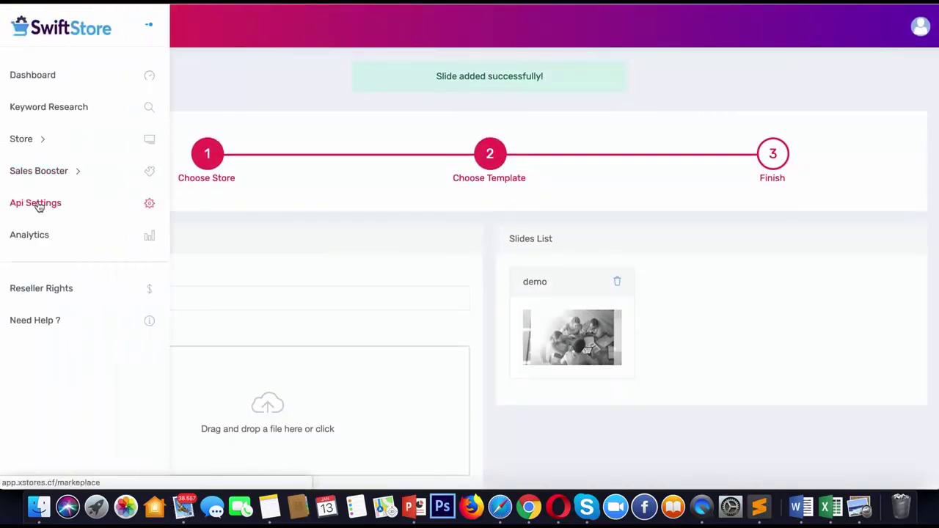
# Preview the demo store's storefront from Store > My Stores.
pyautogui.click(32, 142)
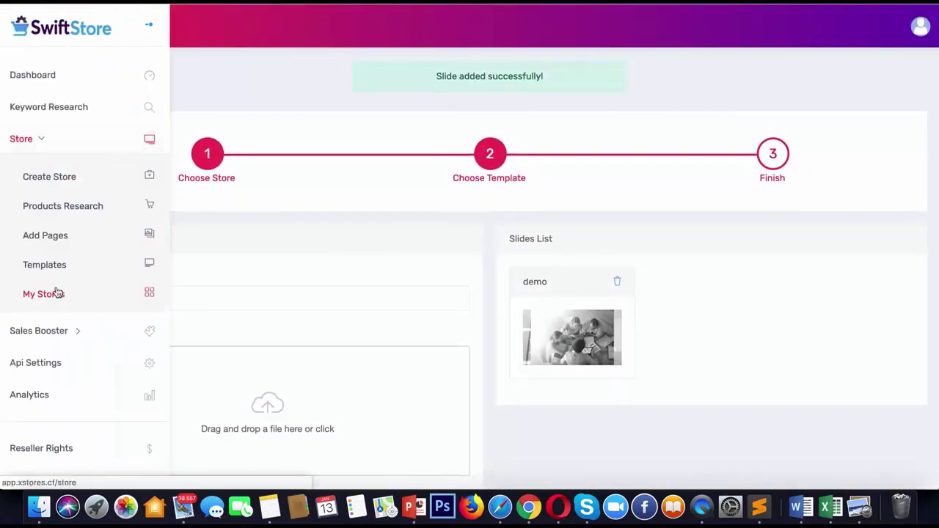
pyautogui.click(63, 296)
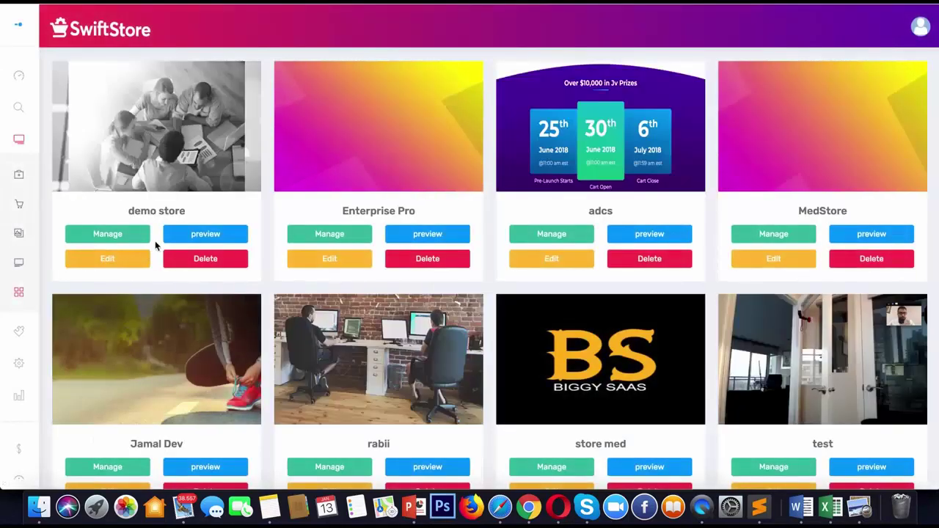
pyautogui.click(205, 234)
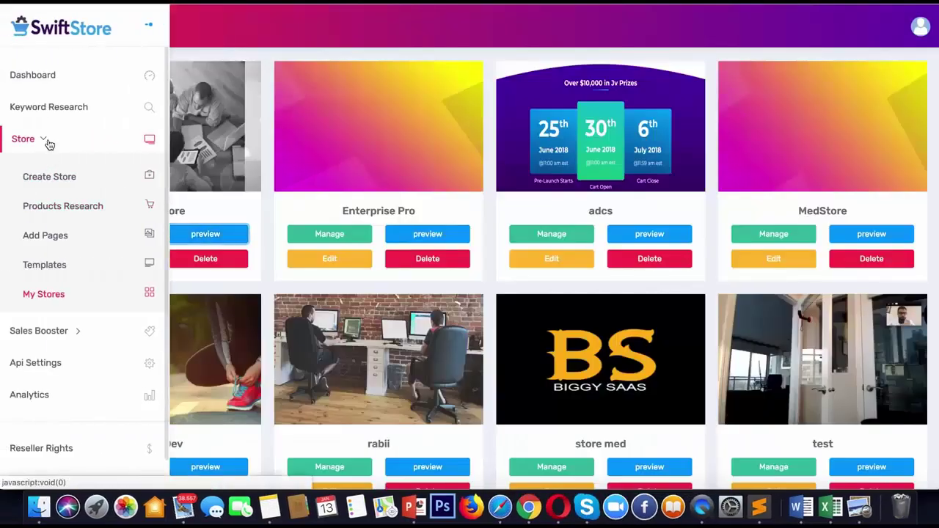
pyautogui.click(49, 143)
pyautogui.click(47, 144)
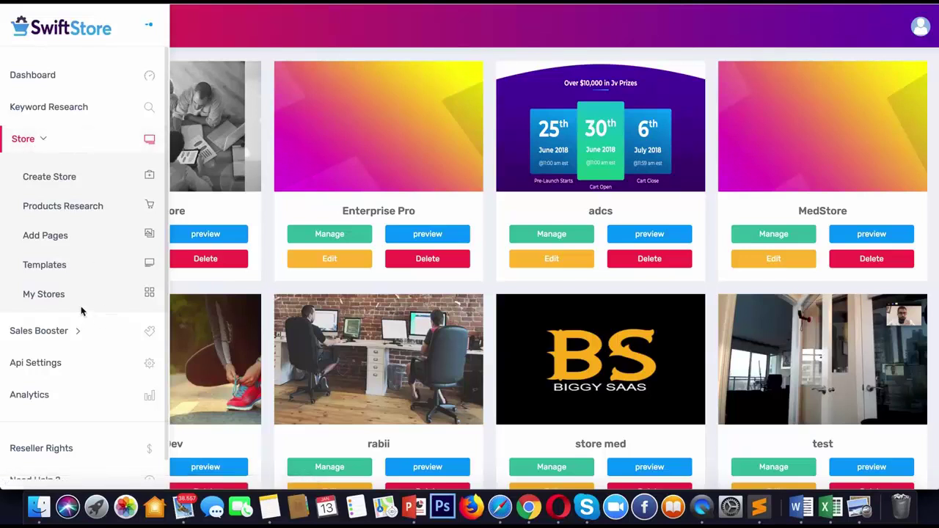
# Inspect the Popup Social Proof options for a store, keeping display time at 5 seconds.
pyautogui.click(73, 331)
pyautogui.scroll(-3, 76, 315)
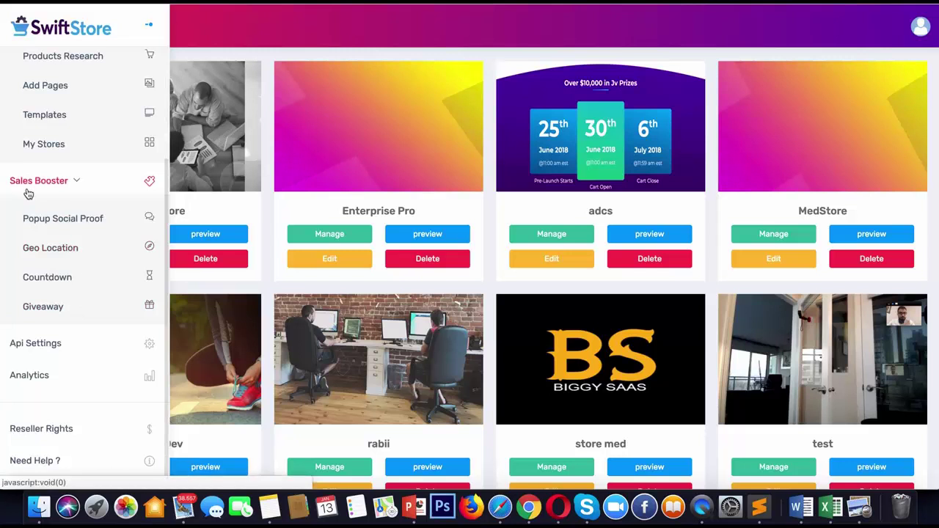
pyautogui.click(86, 219)
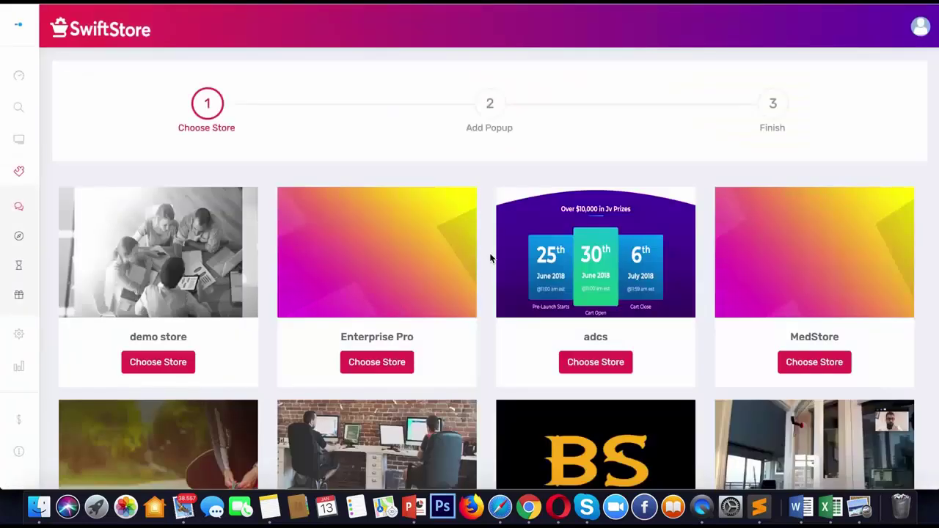
pyautogui.click(167, 367)
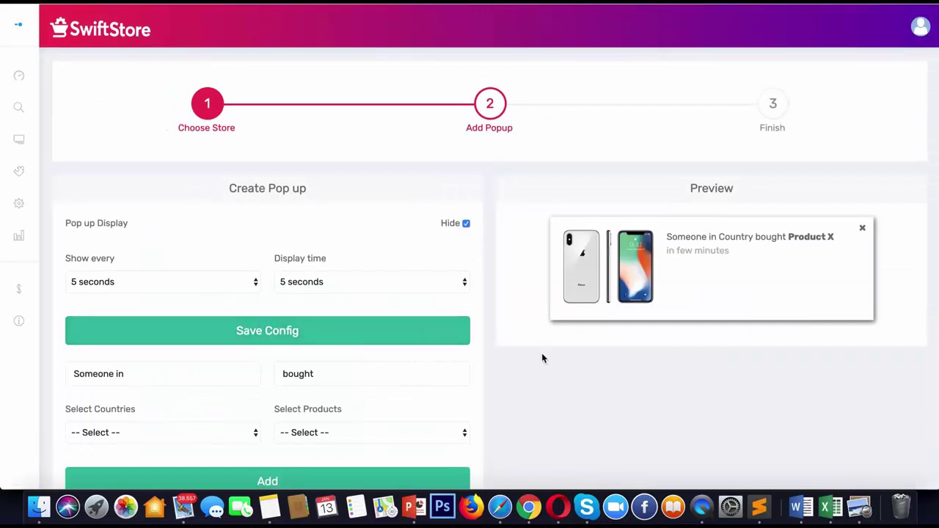
pyautogui.scroll(-2, 304, 294)
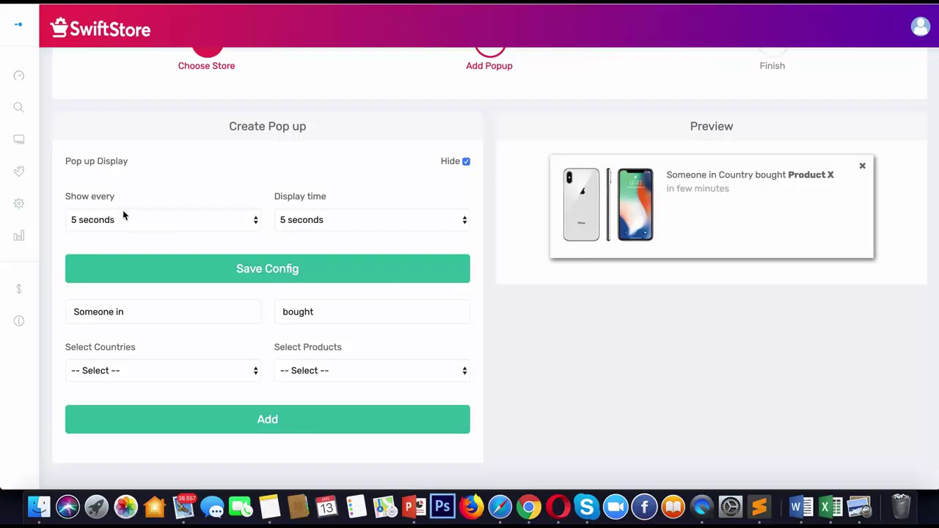
pyautogui.click(135, 222)
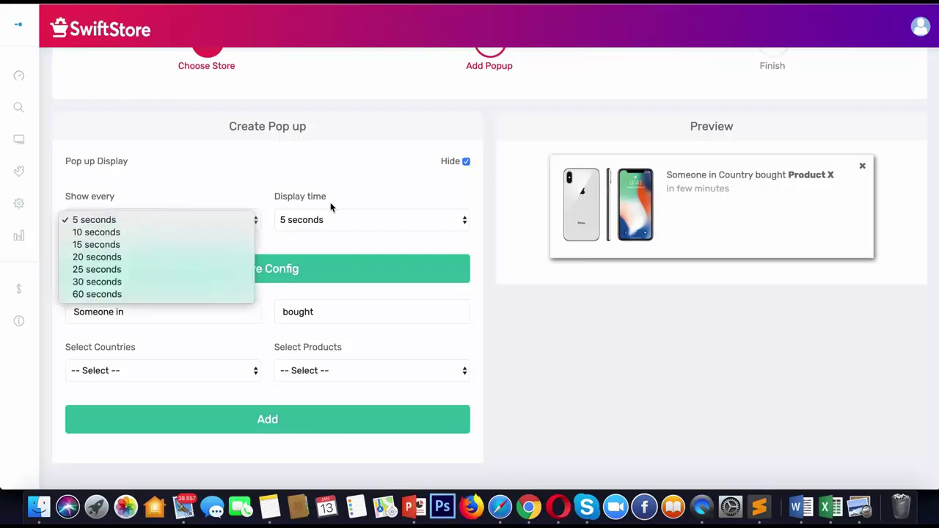
pyautogui.click(328, 222)
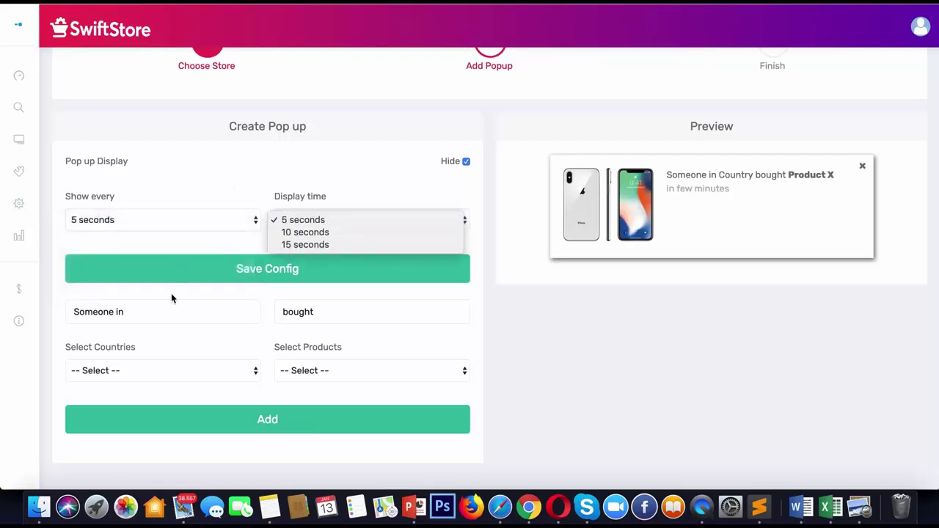
pyautogui.click(171, 318)
pyautogui.click(170, 313)
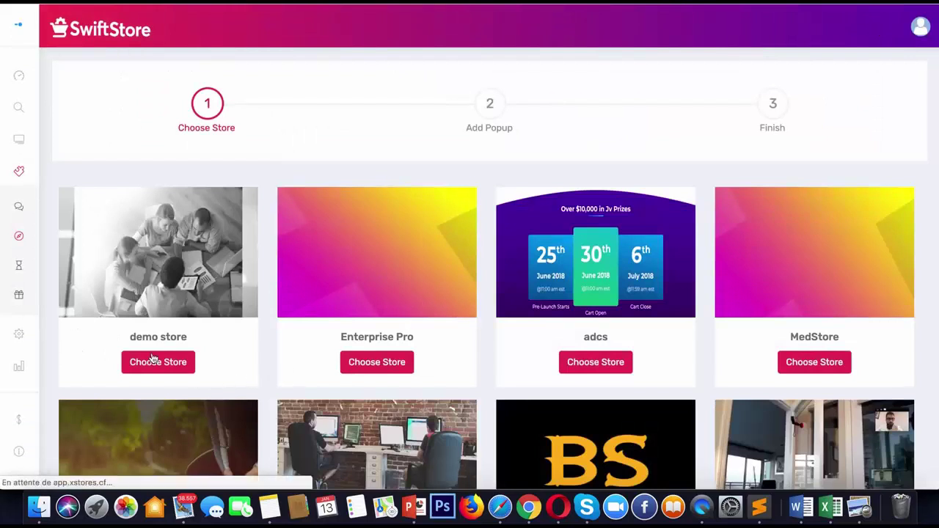
# Choose demo store for the geo-location popup and the Countdown booster.
pyautogui.click(154, 361)
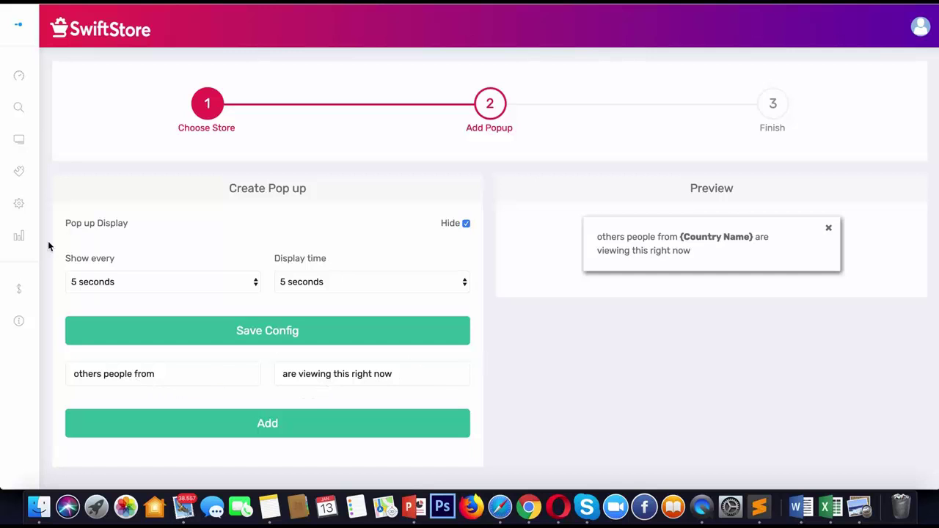
pyautogui.moveTo(19, 220)
pyautogui.click(45, 173)
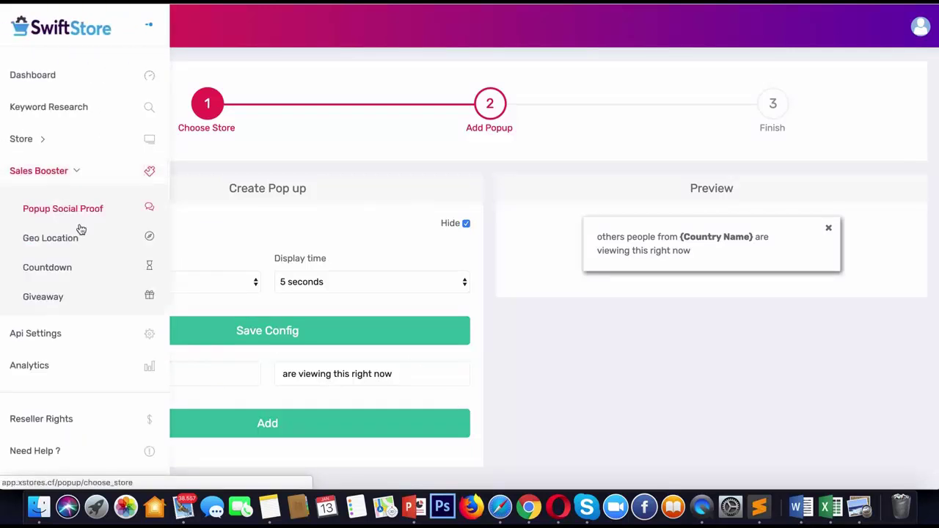
pyautogui.click(85, 277)
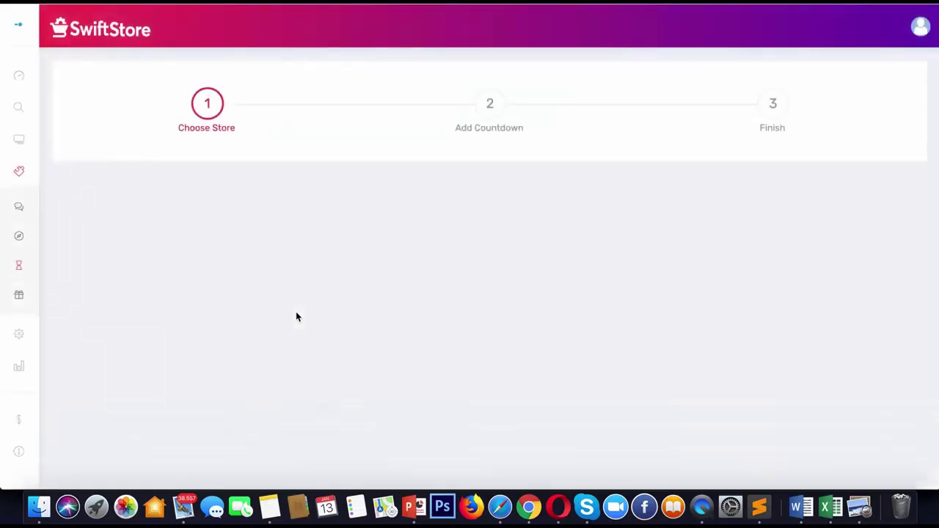
pyautogui.click(136, 365)
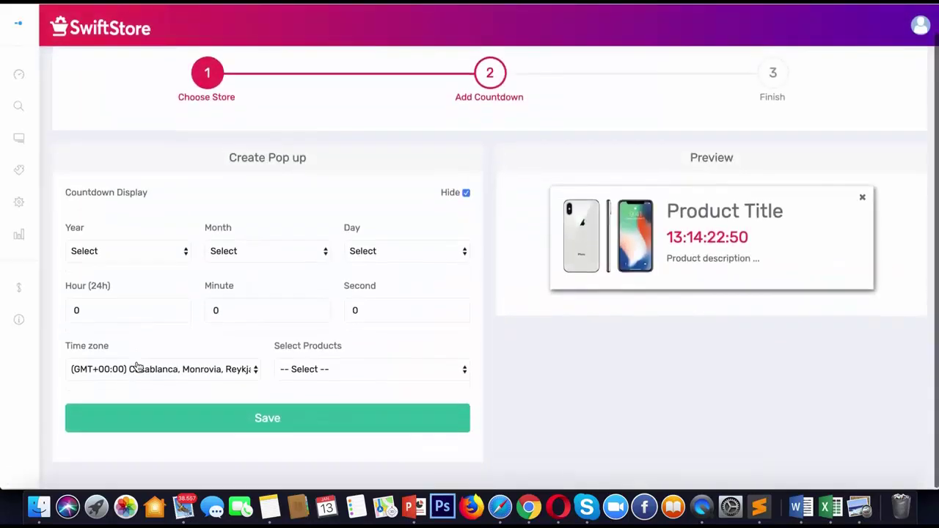
pyautogui.scroll(-1, 138, 367)
pyautogui.moveTo(19, 235)
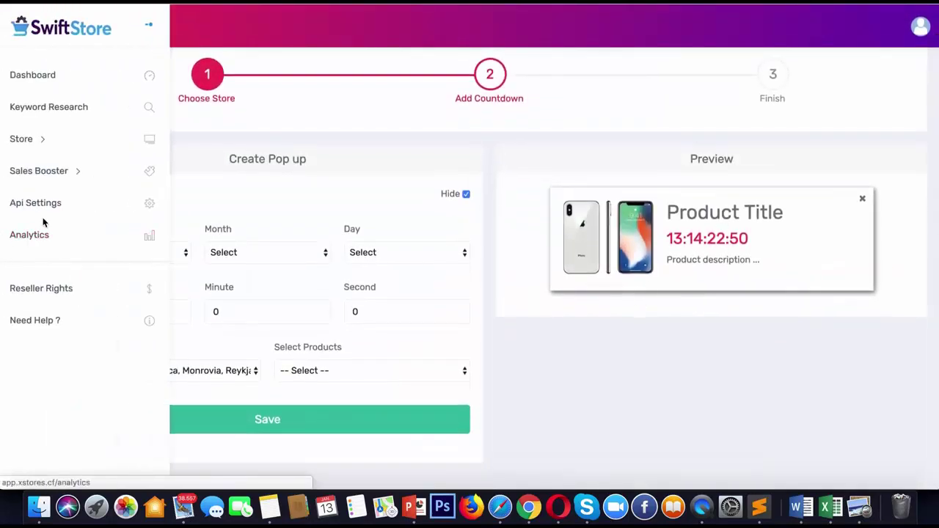
# Look through the Giveaway booster's blank Add Giveaway form.
pyautogui.click(70, 176)
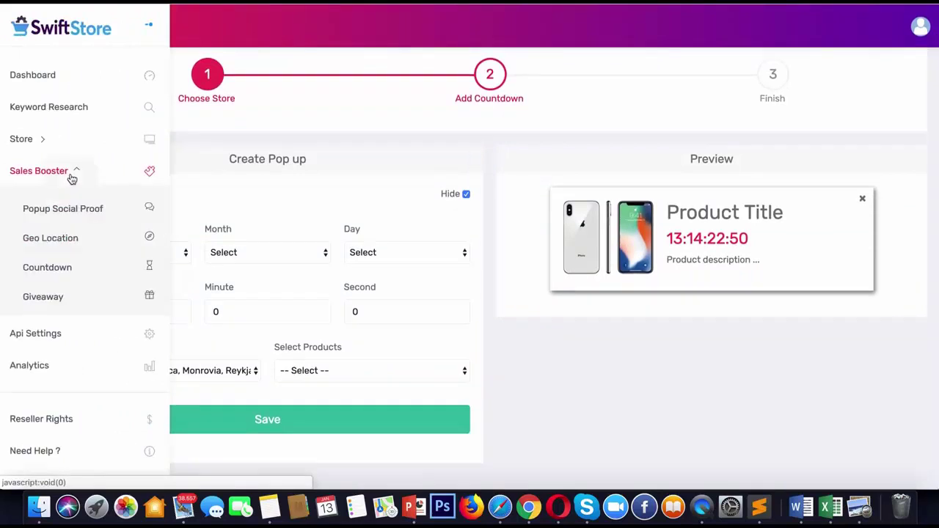
pyautogui.click(58, 301)
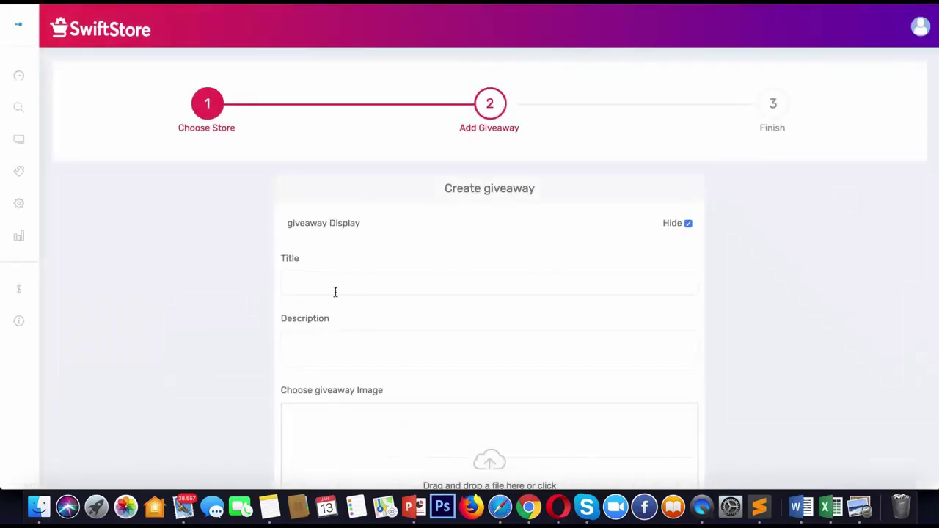
pyautogui.scroll(-5, 336, 292)
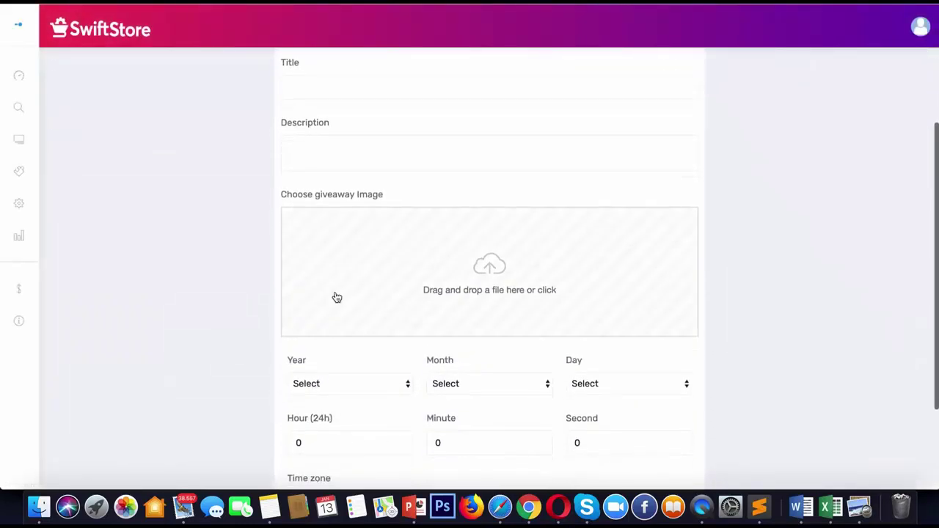
pyautogui.scroll(-3, 336, 296)
pyautogui.scroll(9, 335, 293)
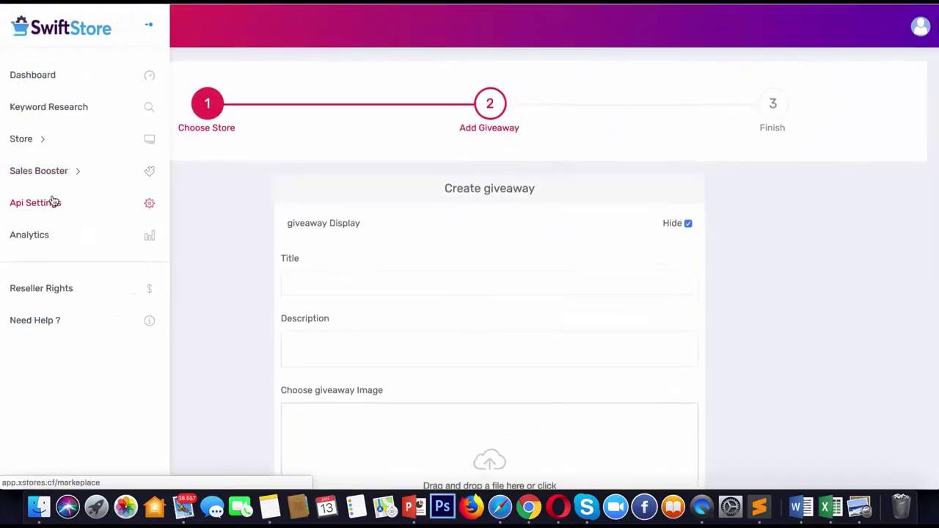
# View the saved AliExpress and eBay (eBay Austria) credentials in Api Settings.
pyautogui.click(53, 201)
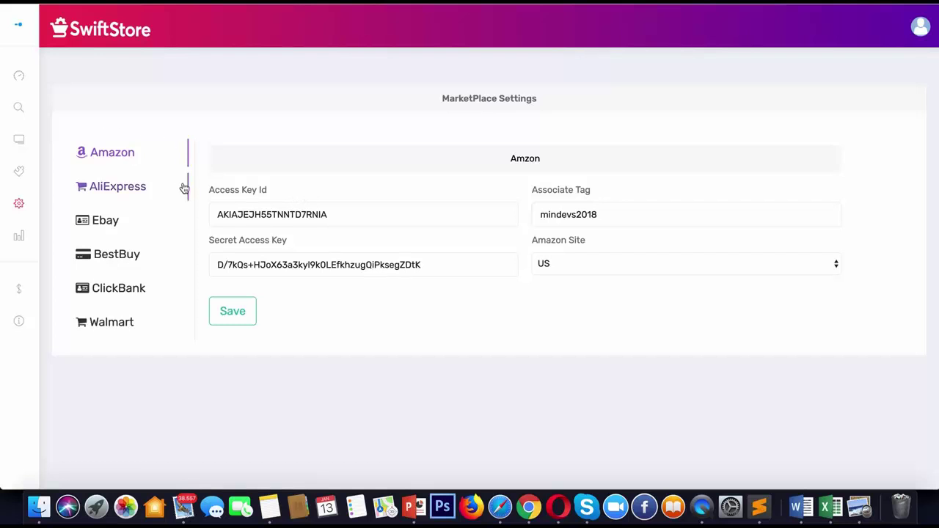
pyautogui.click(131, 186)
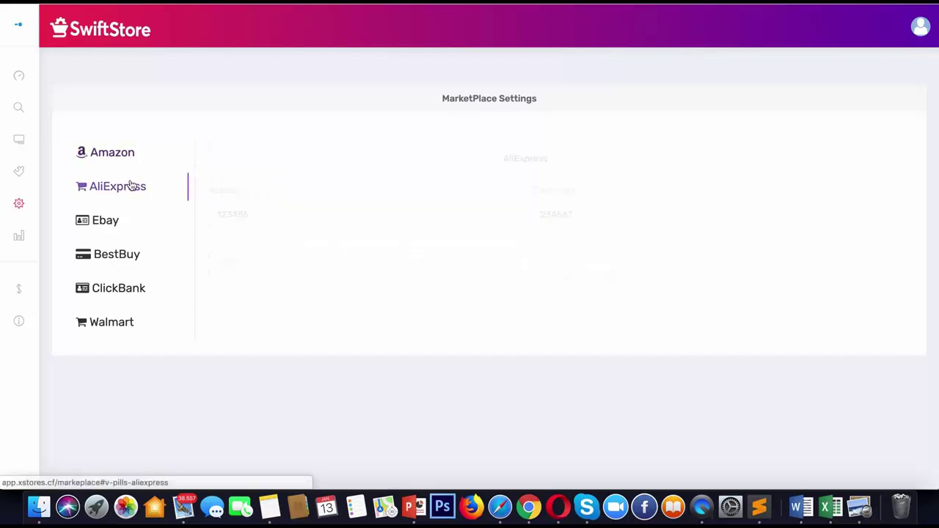
pyautogui.click(138, 220)
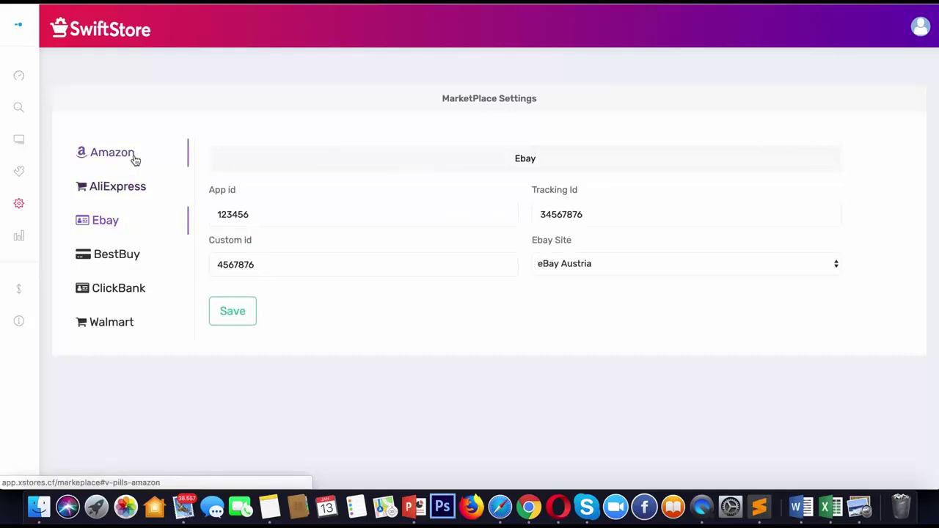